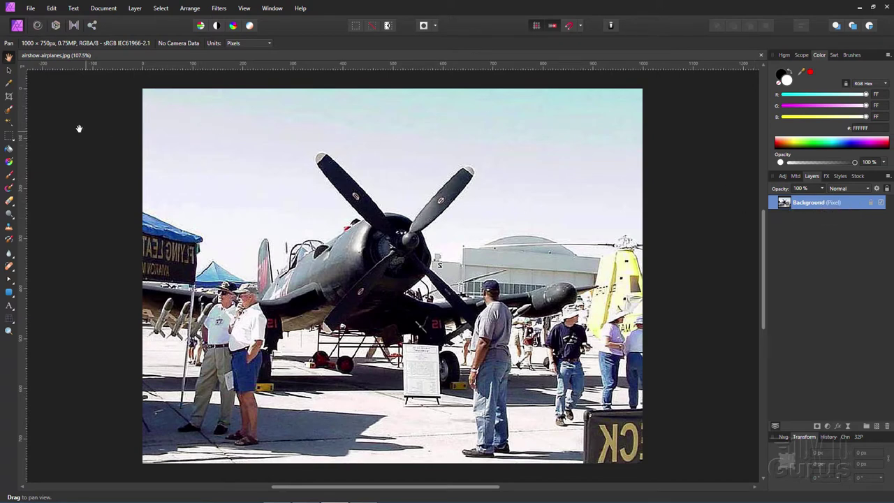
Place horizon-208383_1920.jpg onto the airshow canvas as a new layer.
left_click(31, 8)
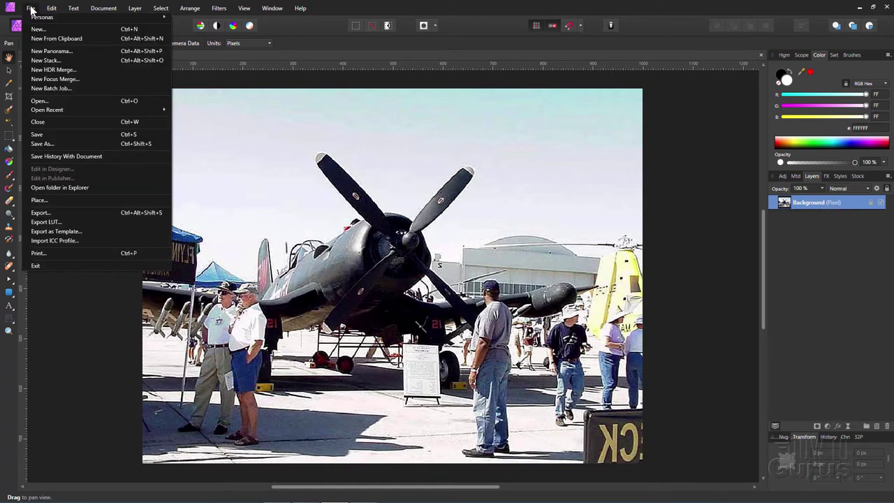
left_click(62, 200)
left_click(587, 194)
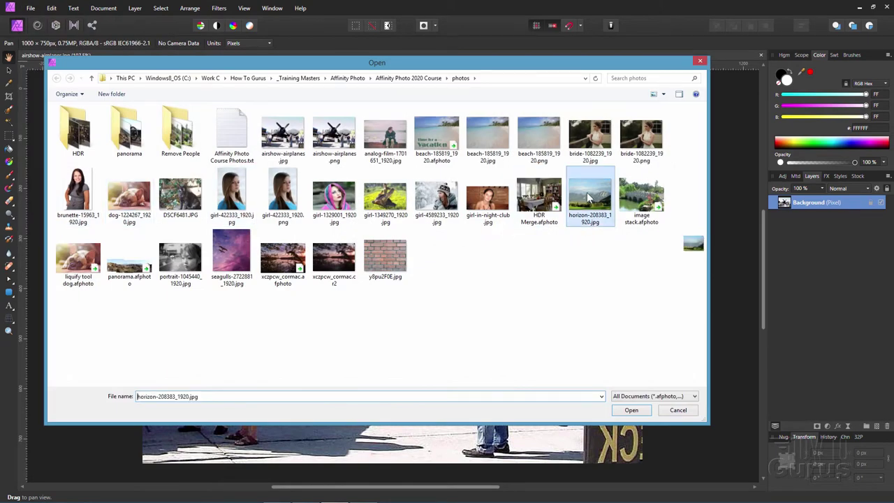
left_click(631, 410)
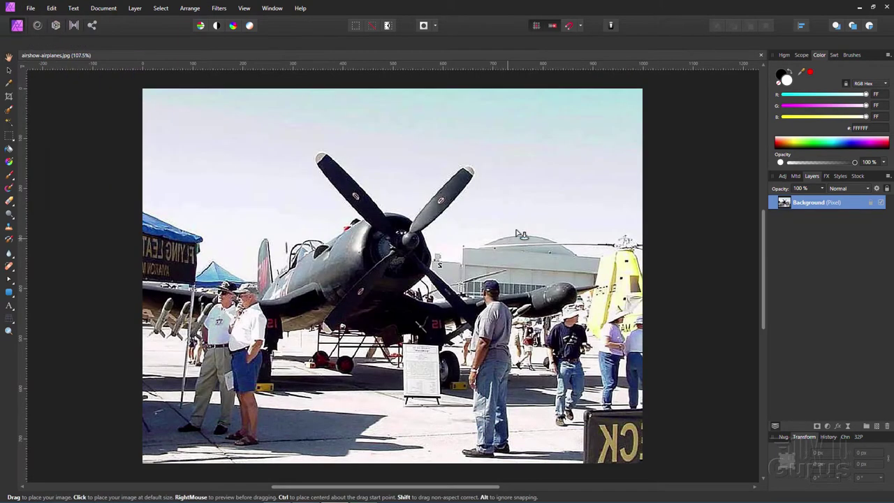
left_click(227, 135)
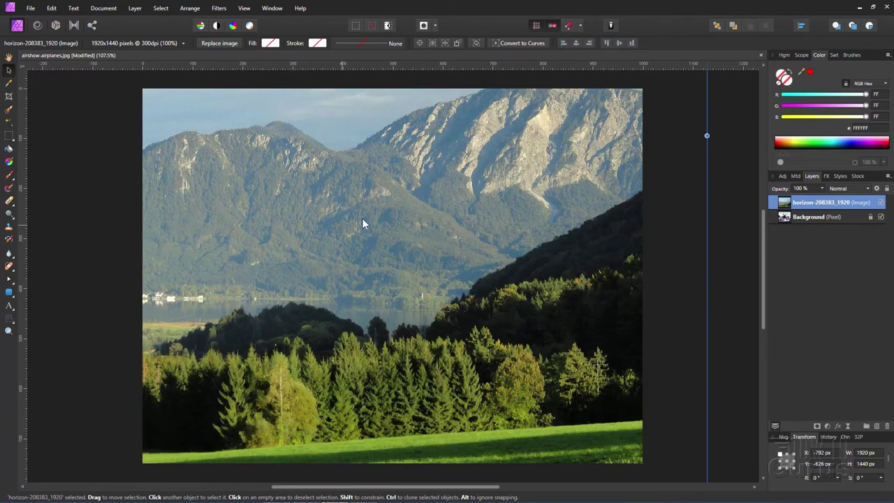
Move and scale the horizon image until it covers the whole canvas.
left_click_drag(362, 224, 351, 315)
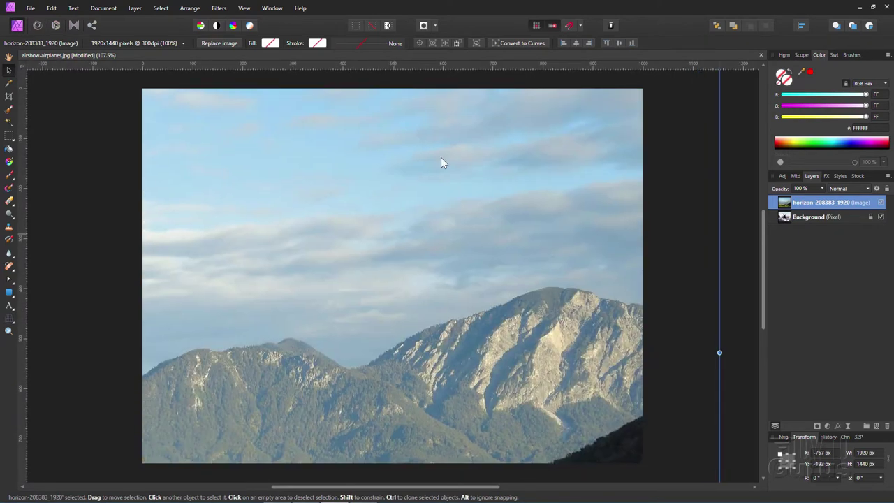
left_click_drag(443, 160, 432, 246)
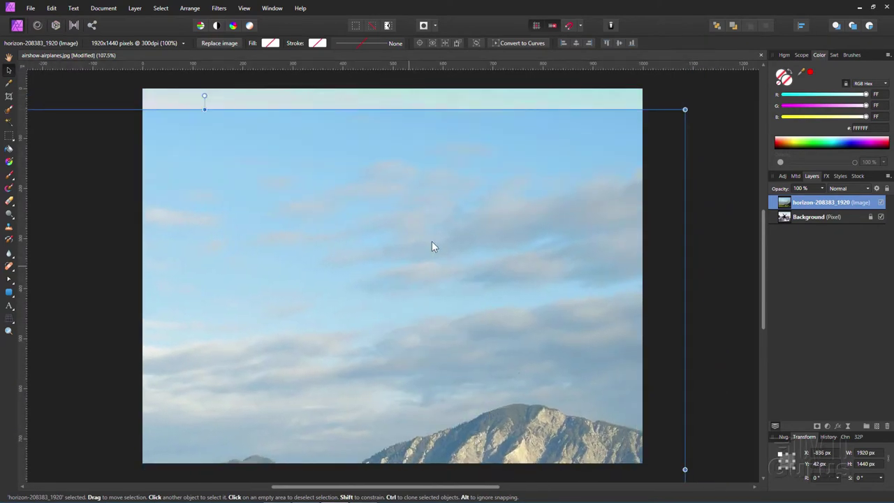
left_click_drag(685, 110, 446, 264)
left_click_drag(378, 326, 401, 188)
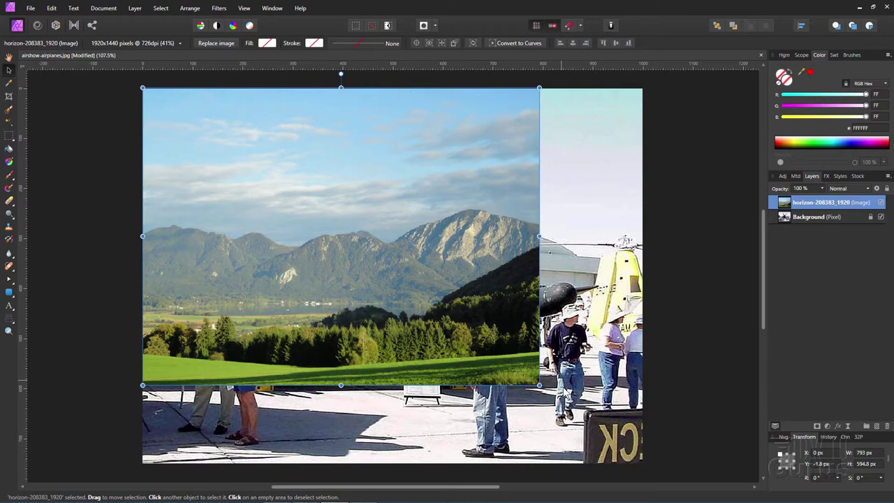
left_click_drag(548, 384, 646, 433)
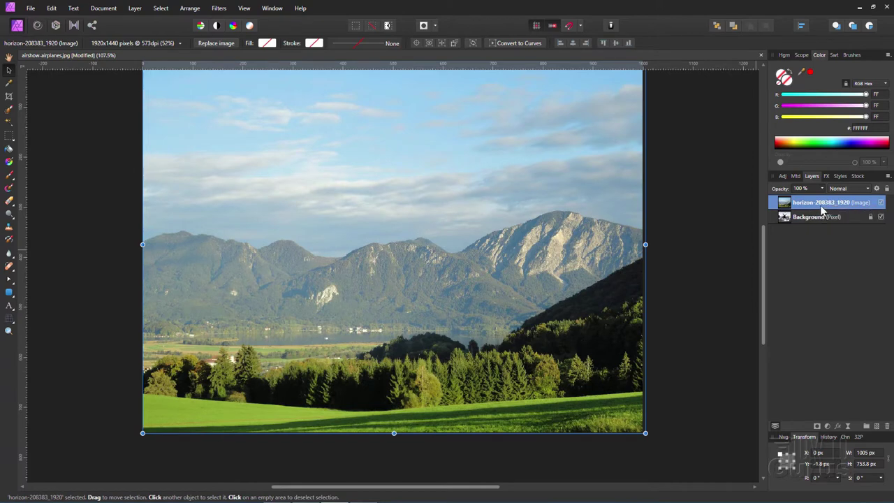
Drop the horizon layer to 69% opacity, shift it up over the plane, then restore 100%.
left_click_drag(825, 200, 804, 202)
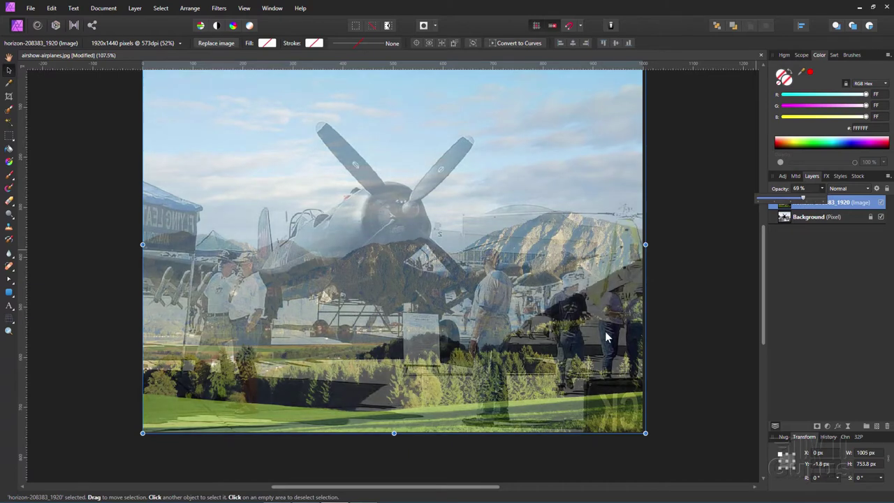
mouse_move(606, 337)
left_mouse_down()
mouse_move(588, 332)
mouse_move(586, 308)
mouse_move(591, 332)
left_mouse_up()
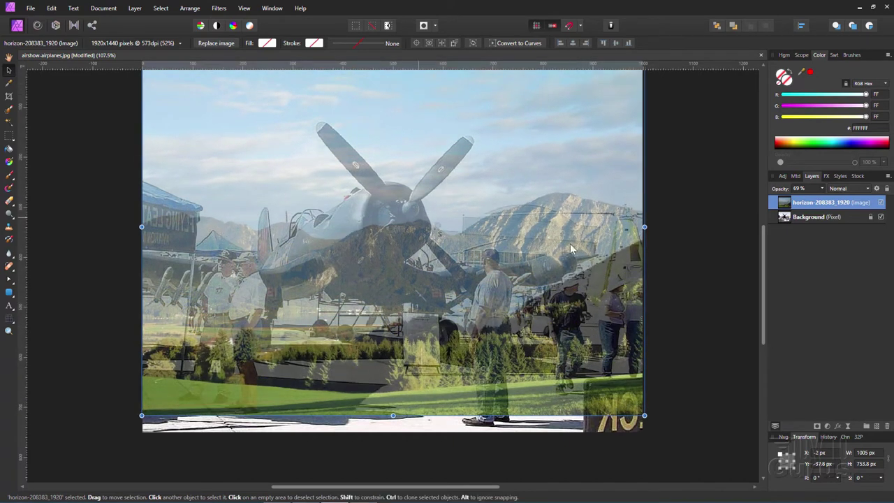
left_click(822, 187)
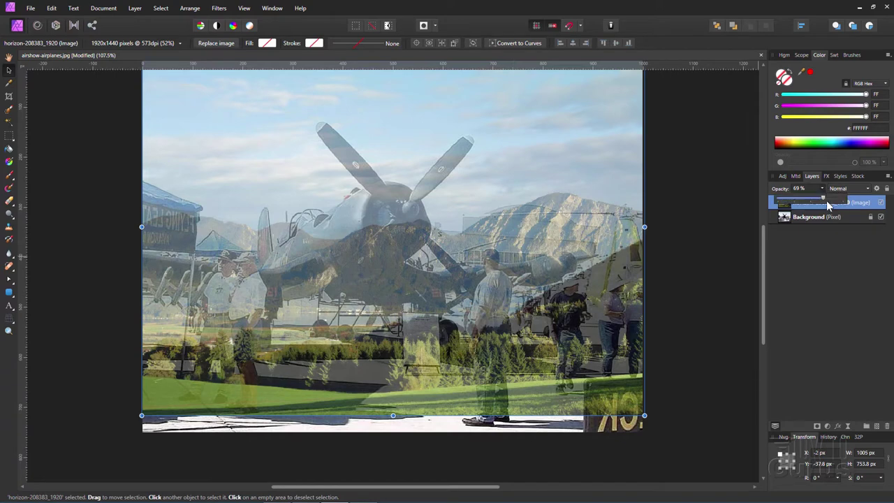
left_click_drag(824, 197, 846, 198)
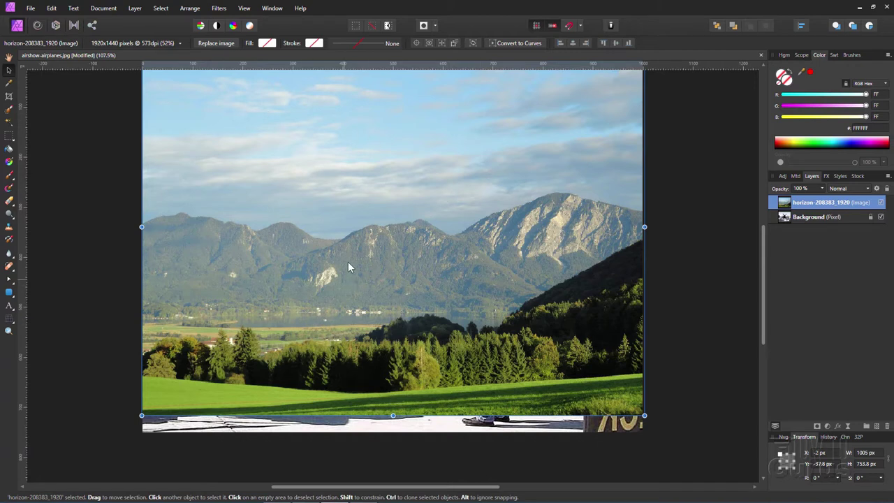
Apply the Haze Removal filter to the horizon layer.
left_click(218, 10)
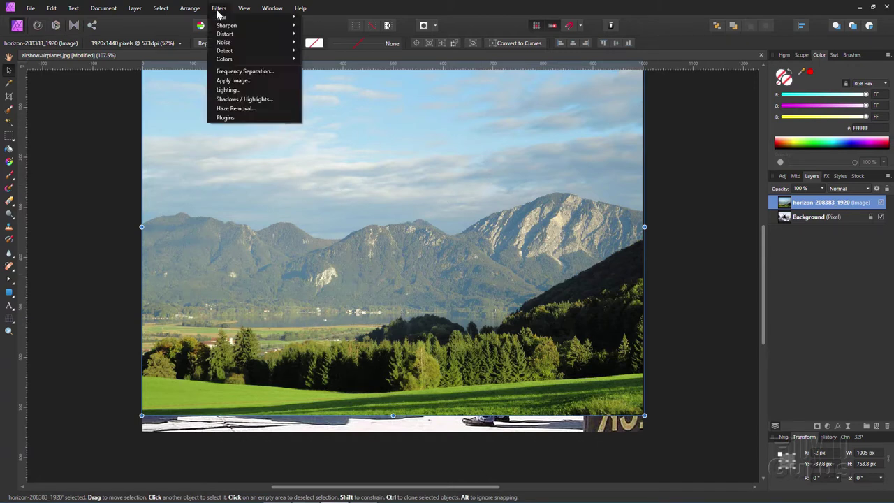
left_click(246, 109)
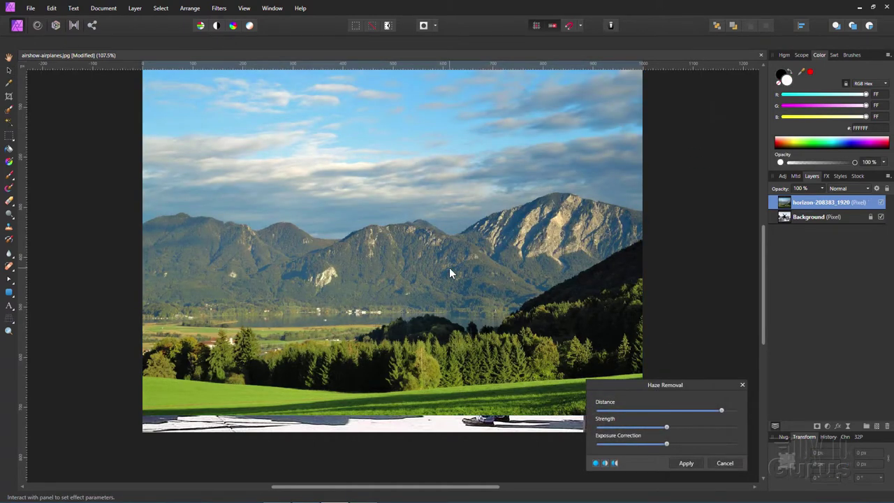
left_click(687, 463)
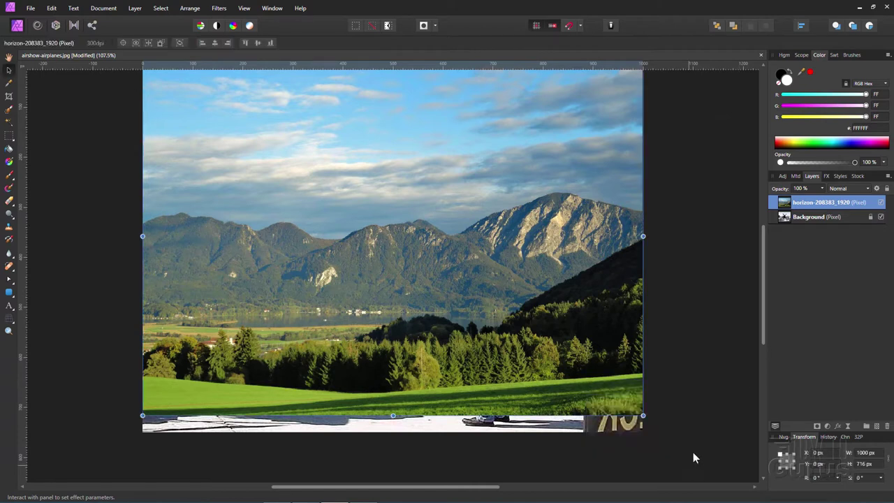
Duplicate the Background layer and move the copy above the horizon layer.
left_click(821, 218)
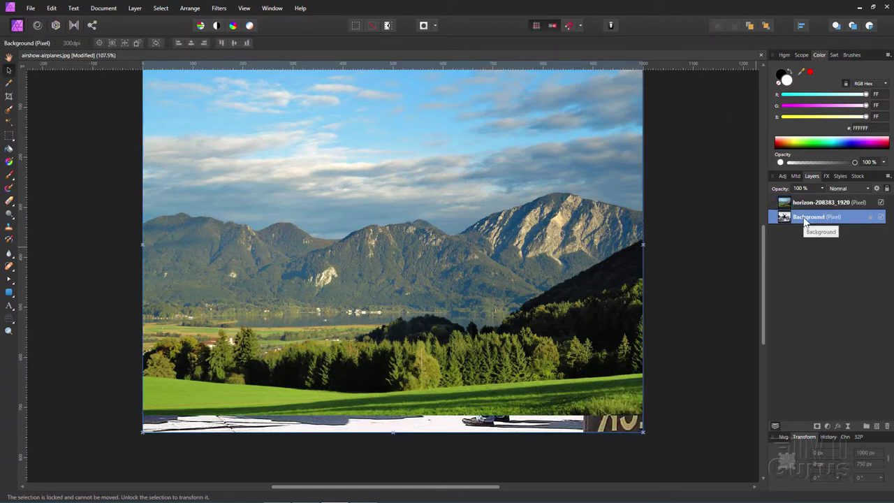
right_click(803, 219)
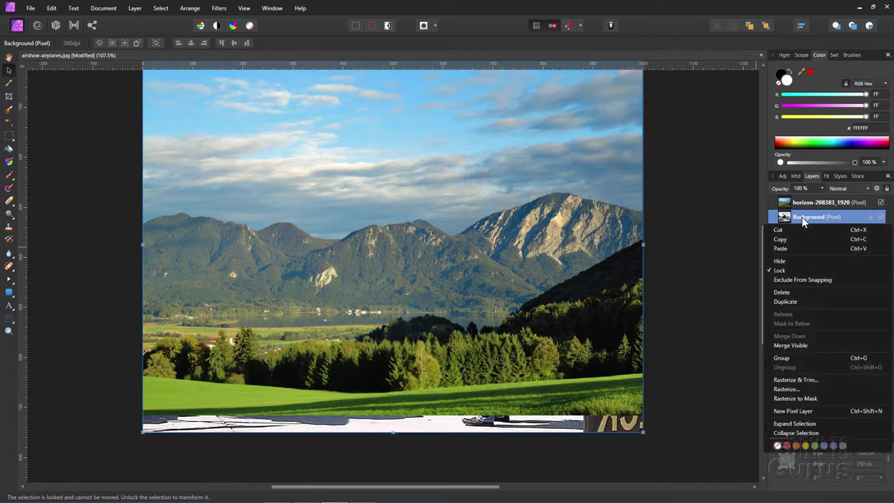
left_click(800, 299)
left_click_drag(807, 220, 809, 202)
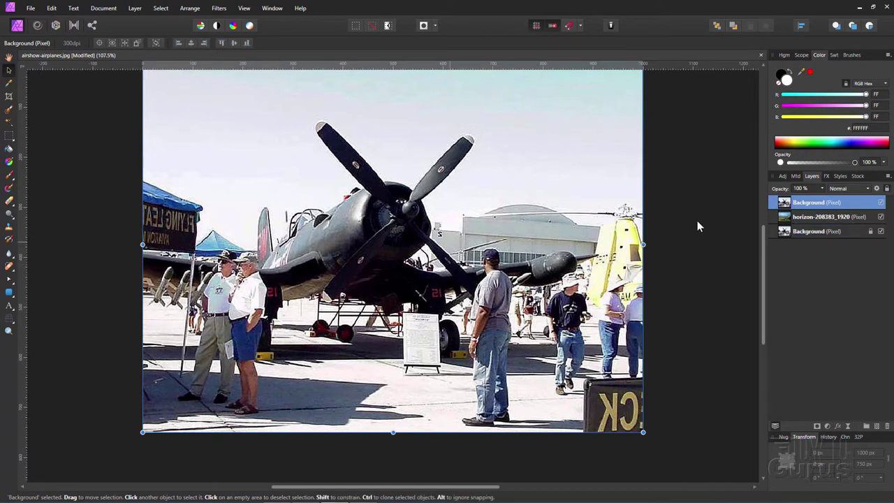
Toggle the Background copy's visibility on and off to compare it with the mountains.
left_click(881, 202)
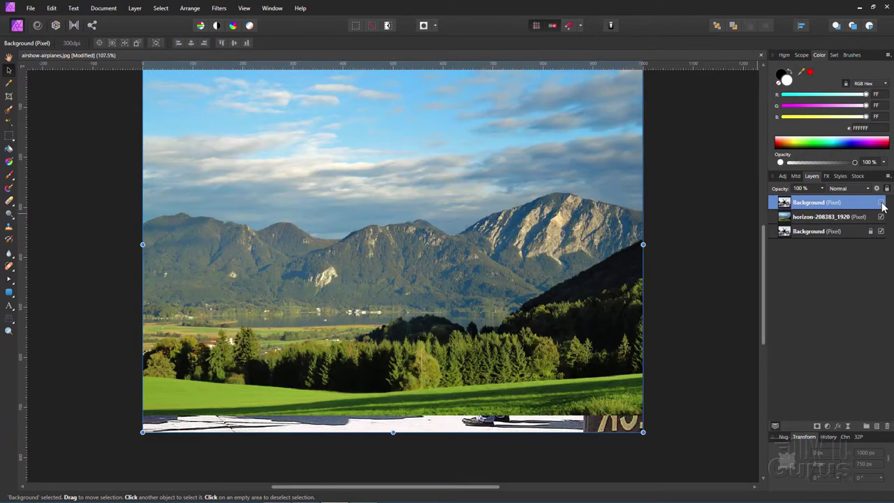
left_click(881, 203)
left_click(882, 203)
left_click(882, 203)
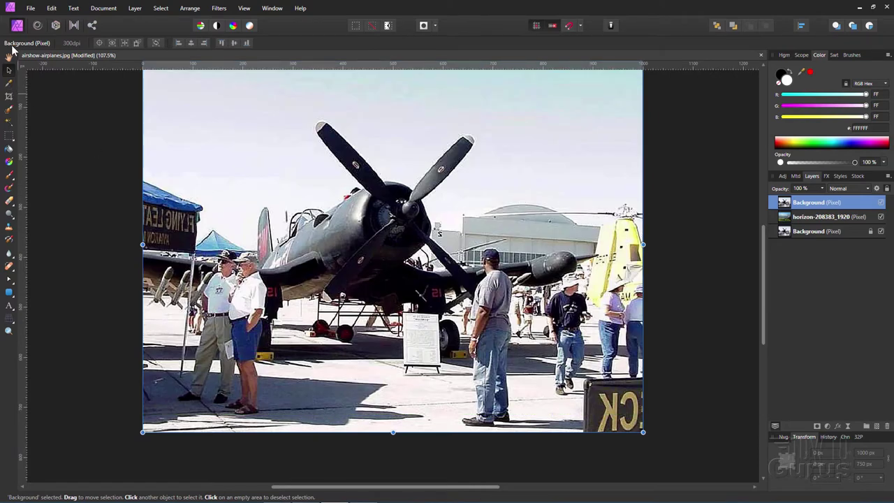
Zoom in to 300% on the propeller blades.
left_click(9, 331)
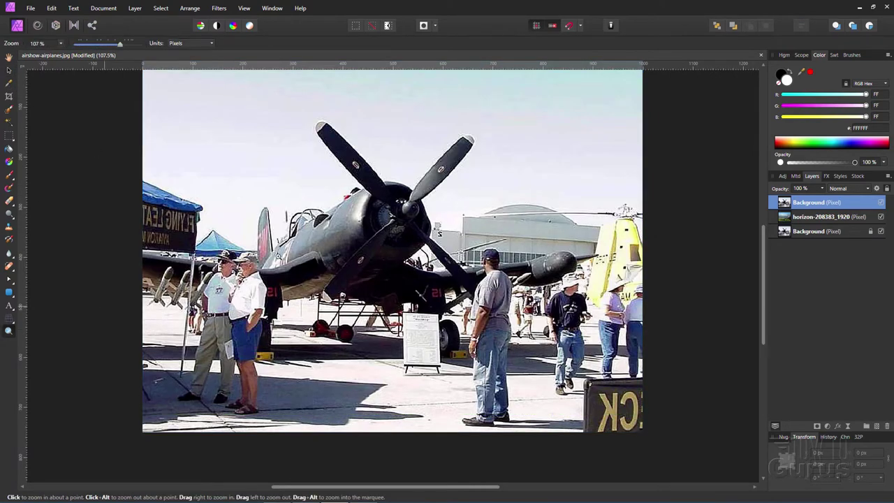
left_click(336, 163)
left_click(346, 168)
scroll(410, 218, "up", 5)
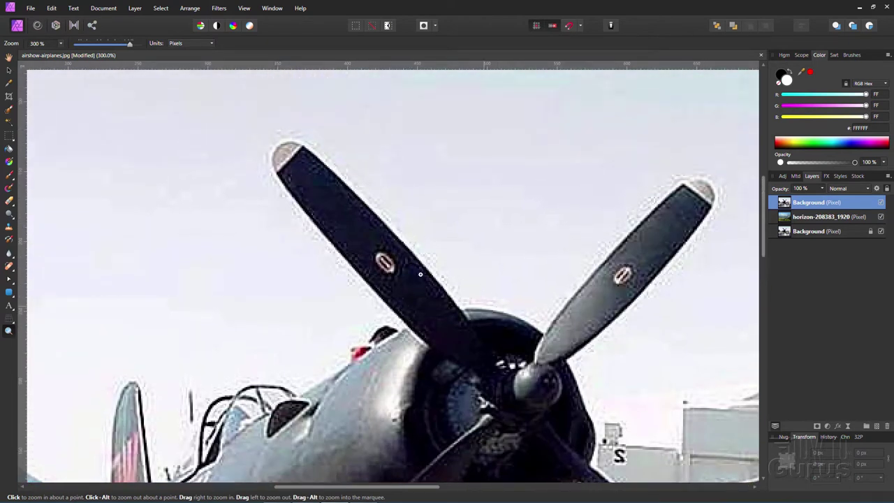
scroll(243, 428, "down", 2)
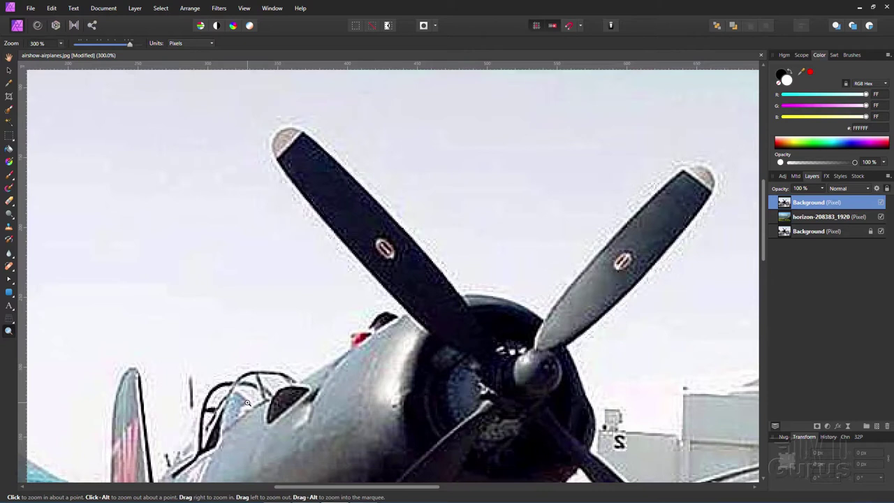
Select the Median Brush Tool from the Blur Brush flyout.
key("v")
left_click(11, 256)
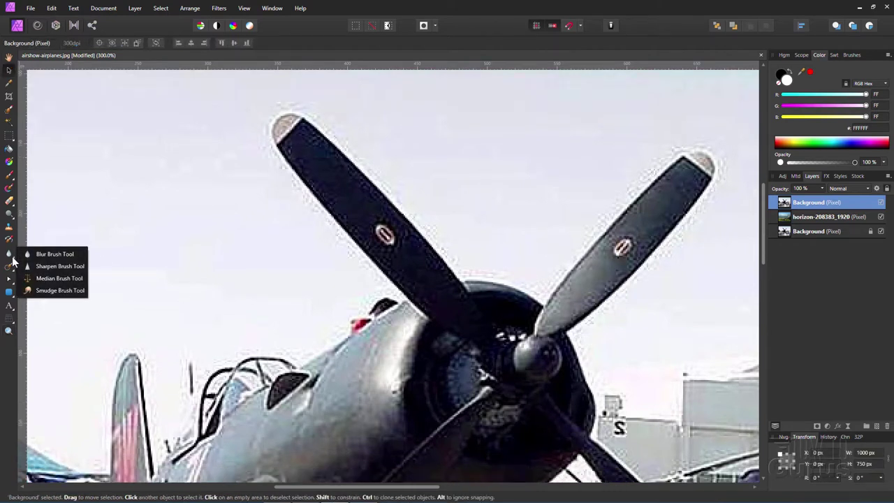
left_click(47, 279)
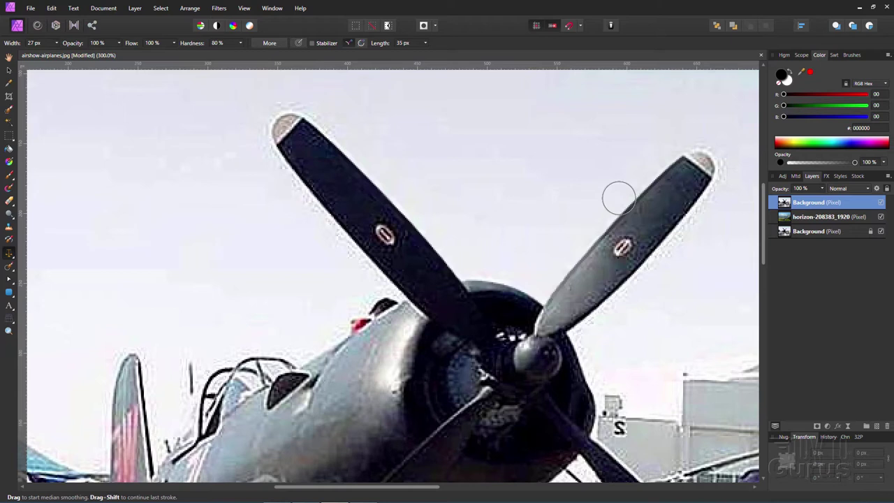
Median-brush away the white halos along both propeller blades and the hub.
left_click_drag(712, 152, 707, 159)
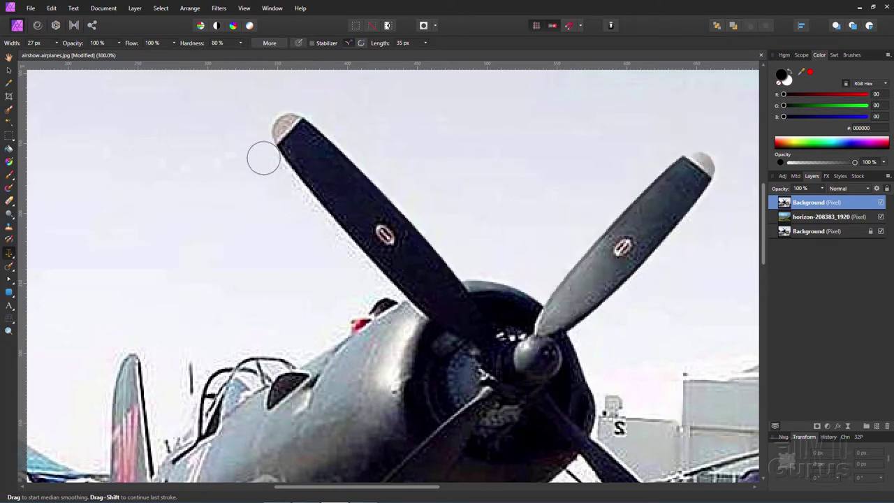
mouse_move(310, 215)
left_mouse_down()
mouse_move(399, 310)
mouse_move(337, 302)
mouse_move(332, 332)
mouse_move(302, 352)
mouse_move(242, 338)
mouse_move(200, 355)
left_mouse_up()
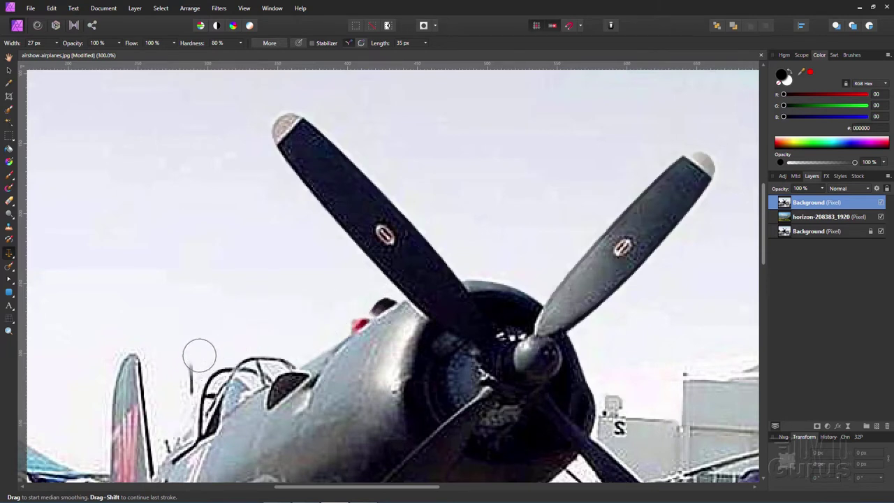
mouse_move(487, 299)
left_mouse_down()
mouse_move(409, 279)
mouse_move(435, 300)
mouse_move(563, 288)
left_mouse_up()
mouse_move(548, 320)
left_mouse_down()
mouse_move(641, 260)
mouse_move(638, 214)
left_mouse_up()
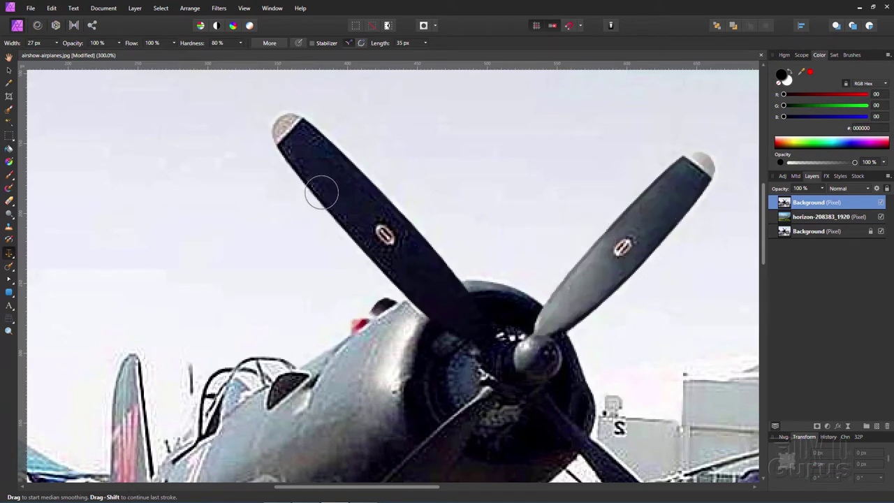
mouse_move(320, 191)
left_mouse_down()
mouse_move(290, 155)
mouse_move(287, 127)
mouse_move(339, 161)
mouse_move(324, 194)
mouse_move(400, 278)
mouse_move(415, 230)
mouse_move(373, 191)
mouse_move(413, 241)
left_mouse_up()
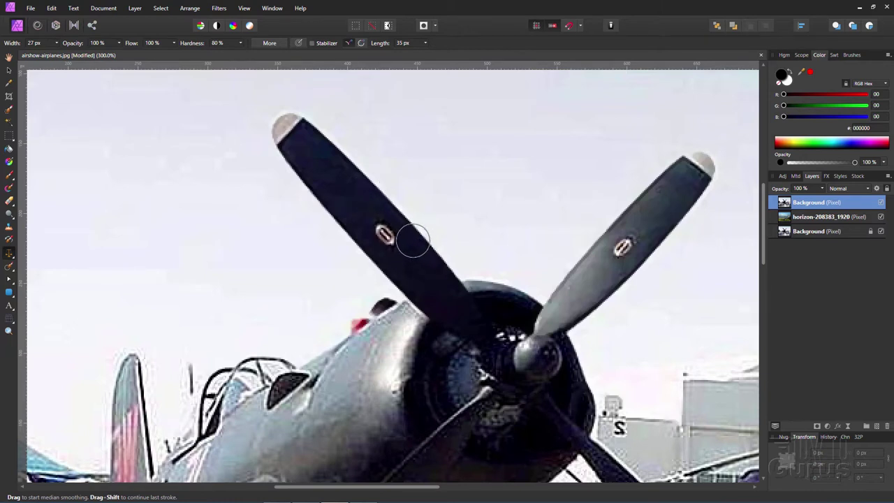
left_click_drag(338, 181, 440, 292)
Smooth the fuselage, canopy, lower blade and wheel-strut edges, then fit the photo to view.
mouse_move(405, 331)
left_mouse_down()
mouse_move(408, 324)
mouse_move(365, 347)
left_mouse_up()
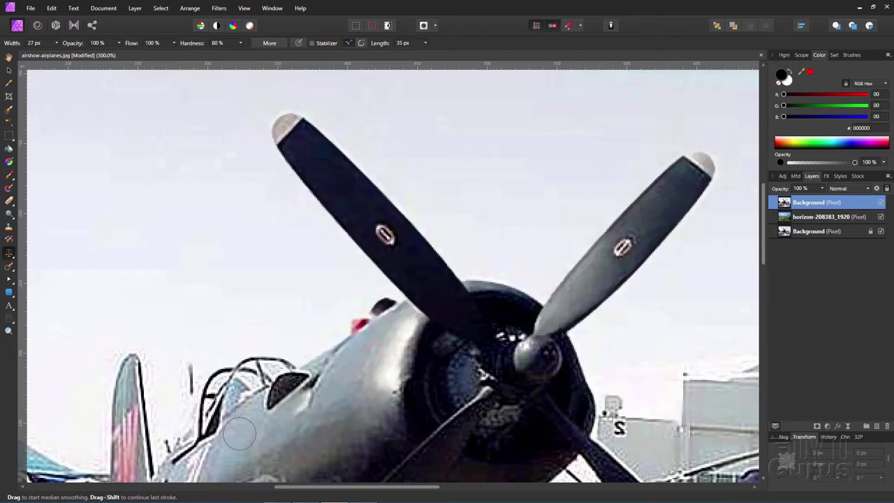
mouse_move(239, 434)
left_mouse_down()
mouse_move(249, 376)
mouse_move(278, 374)
mouse_move(162, 415)
mouse_move(143, 364)
mouse_move(123, 351)
mouse_move(100, 391)
mouse_move(159, 409)
mouse_move(165, 444)
mouse_move(308, 446)
left_mouse_up()
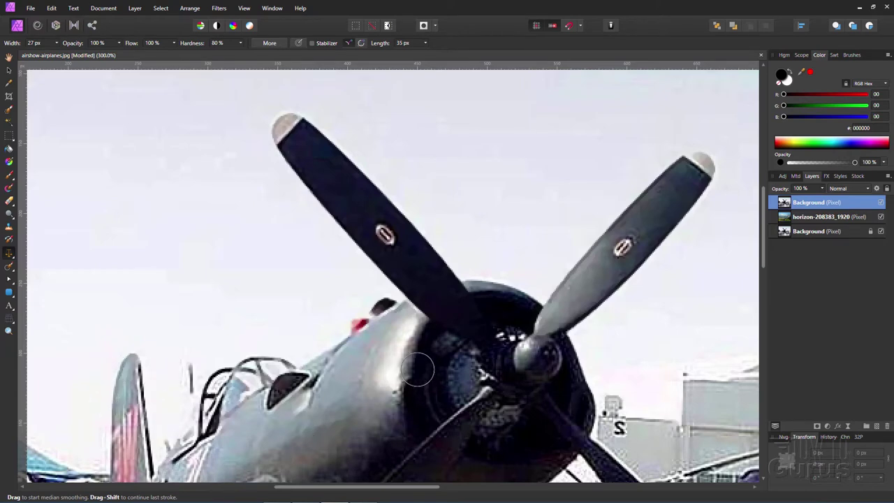
scroll(418, 370, "down", 5)
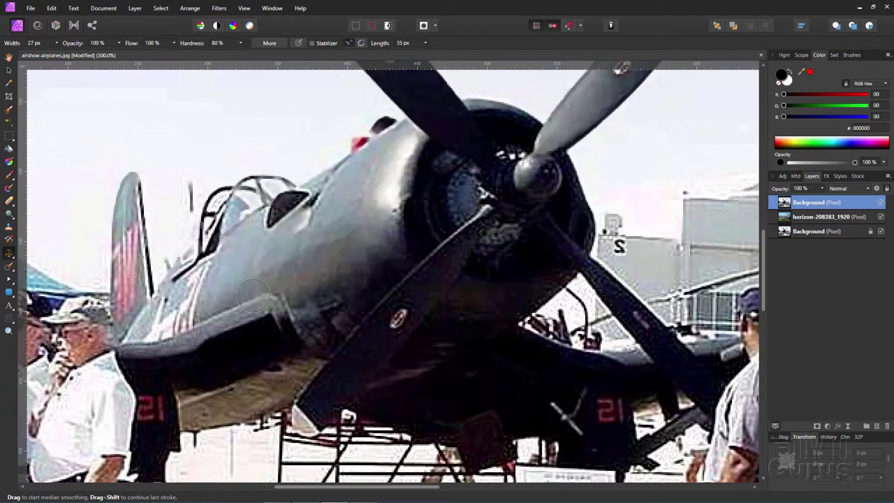
left_click_drag(243, 310, 144, 345)
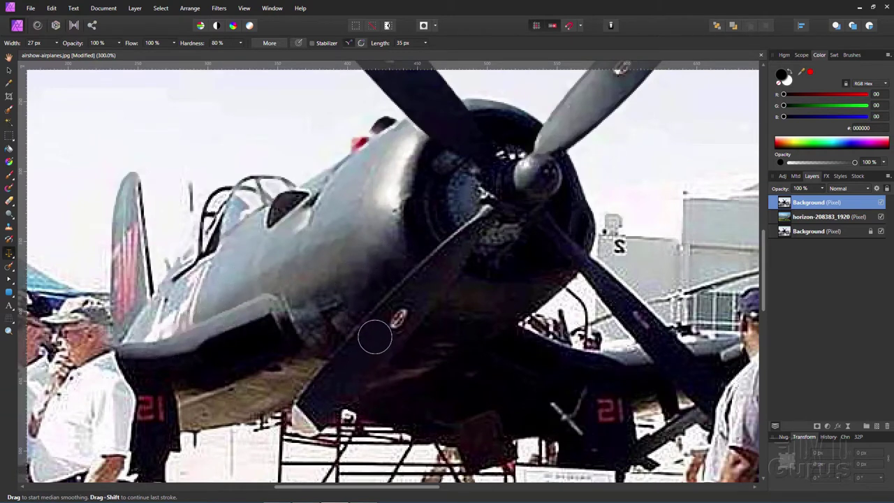
mouse_move(375, 338)
left_mouse_down()
mouse_move(310, 388)
mouse_move(319, 412)
mouse_move(348, 385)
mouse_move(370, 307)
mouse_move(386, 292)
left_mouse_up()
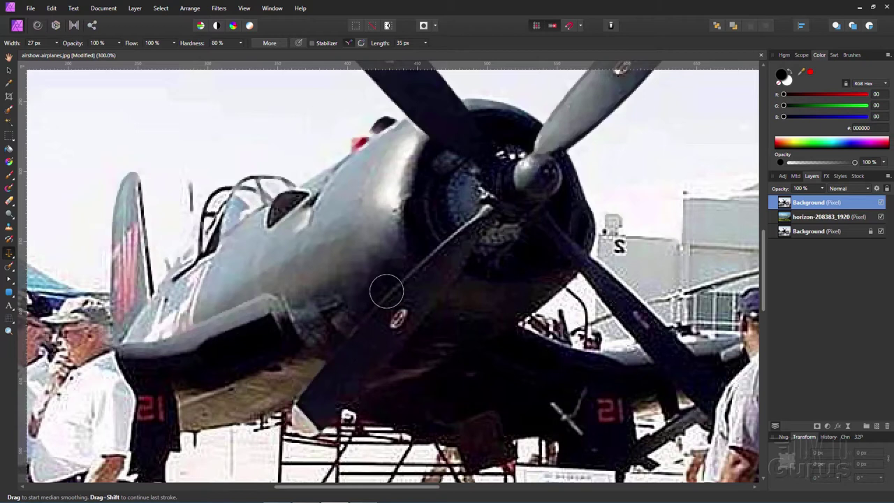
mouse_move(420, 254)
left_mouse_down()
mouse_move(454, 256)
mouse_move(387, 339)
mouse_move(389, 299)
mouse_move(452, 243)
mouse_move(405, 213)
left_mouse_up()
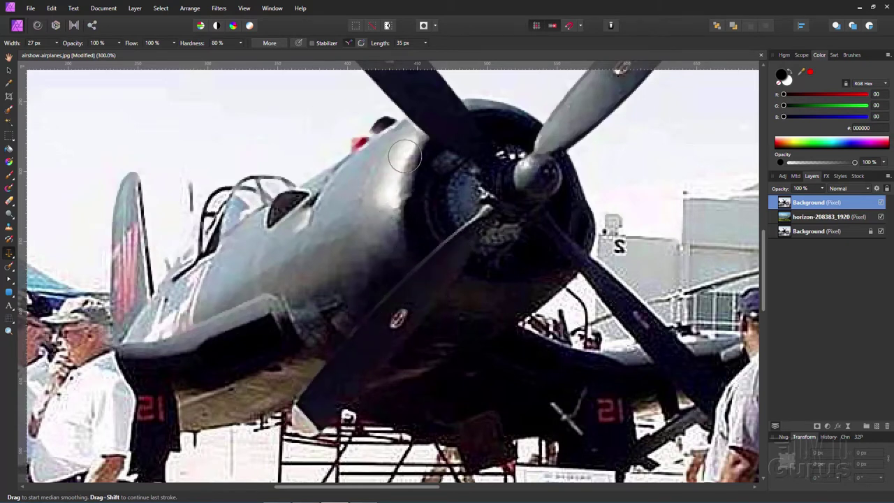
mouse_move(405, 156)
left_mouse_down()
mouse_move(461, 218)
mouse_move(538, 170)
mouse_move(551, 221)
mouse_move(624, 300)
mouse_move(625, 342)
mouse_move(696, 338)
mouse_move(616, 297)
mouse_move(655, 302)
mouse_move(678, 339)
mouse_move(673, 364)
mouse_move(702, 390)
mouse_move(661, 344)
mouse_move(656, 302)
mouse_move(728, 269)
mouse_move(644, 285)
mouse_move(614, 239)
mouse_move(602, 241)
left_mouse_up()
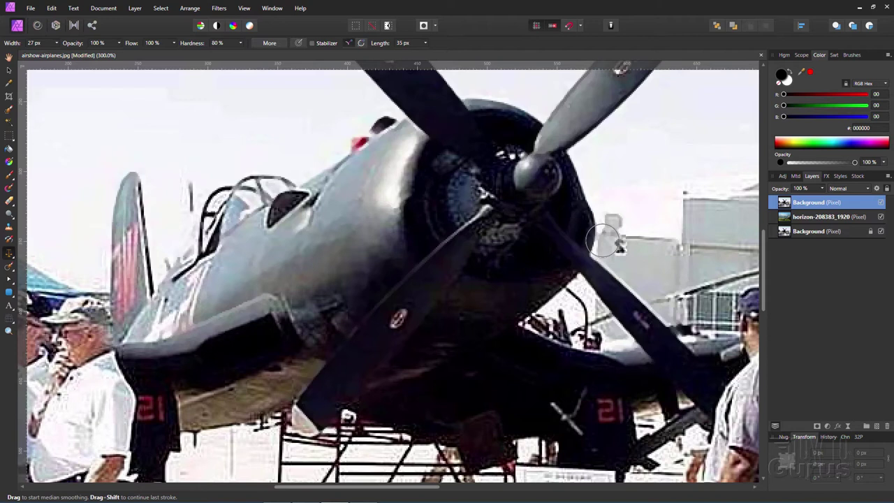
mouse_move(610, 336)
left_mouse_down()
mouse_move(581, 286)
mouse_move(589, 298)
mouse_move(580, 295)
mouse_move(577, 310)
mouse_move(554, 308)
mouse_move(613, 320)
mouse_move(609, 313)
mouse_move(614, 336)
mouse_move(612, 315)
mouse_move(618, 319)
mouse_move(587, 319)
mouse_move(663, 343)
left_mouse_up()
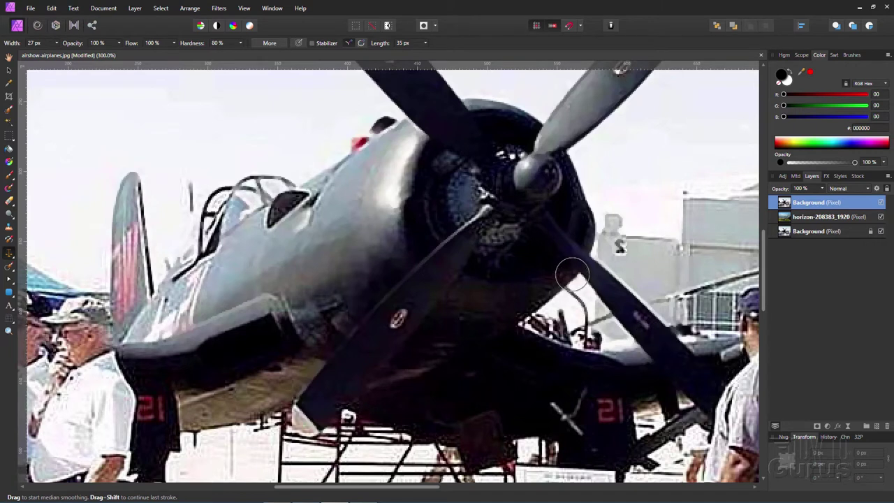
mouse_move(573, 274)
left_mouse_down()
mouse_move(494, 325)
mouse_move(438, 327)
mouse_move(452, 342)
mouse_move(415, 379)
mouse_move(531, 356)
mouse_move(587, 368)
mouse_move(559, 365)
mouse_move(520, 260)
mouse_move(480, 302)
mouse_move(449, 266)
mouse_move(368, 347)
mouse_move(479, 239)
mouse_move(499, 296)
mouse_move(484, 227)
mouse_move(496, 299)
mouse_move(577, 201)
mouse_move(578, 179)
mouse_move(587, 217)
mouse_move(569, 166)
left_mouse_up()
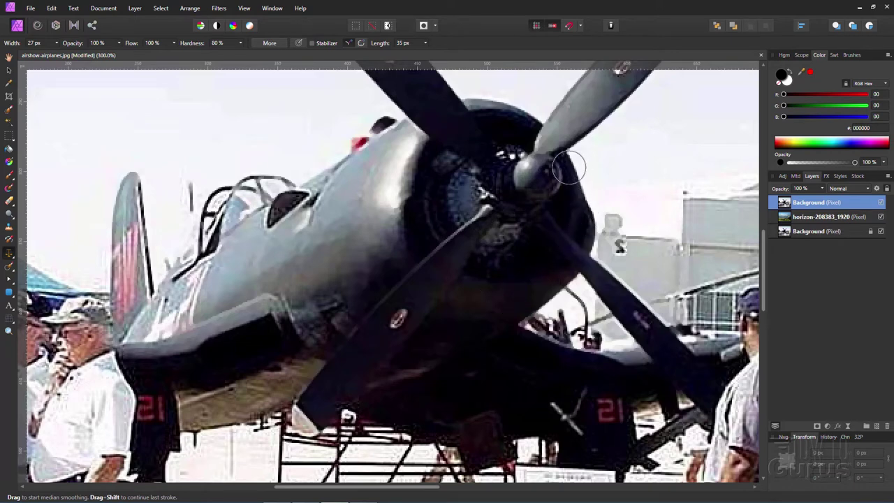
key("v")
key("ctrl+0")
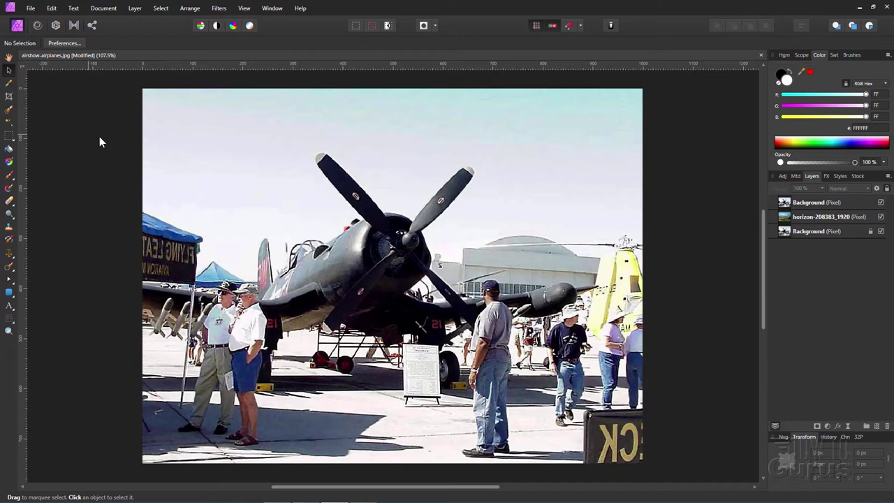
Flood-select the sky on the top Background layer using 10% tolerance.
left_click(7, 124)
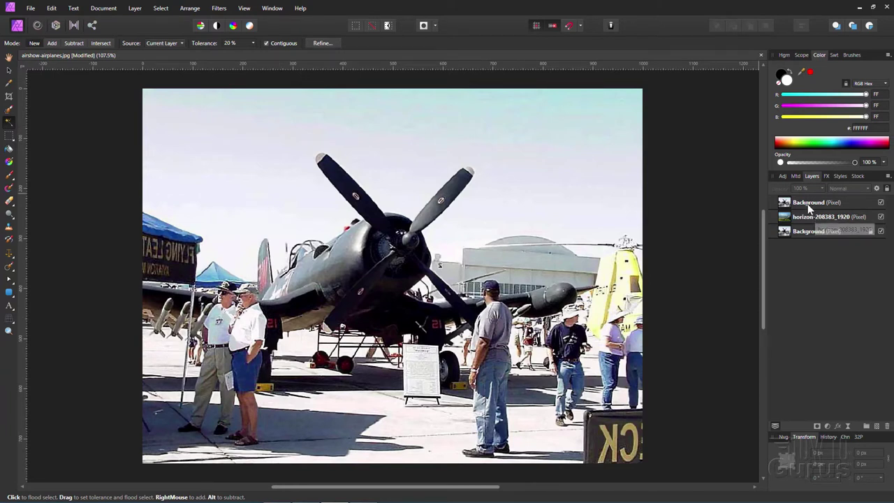
left_click(839, 202)
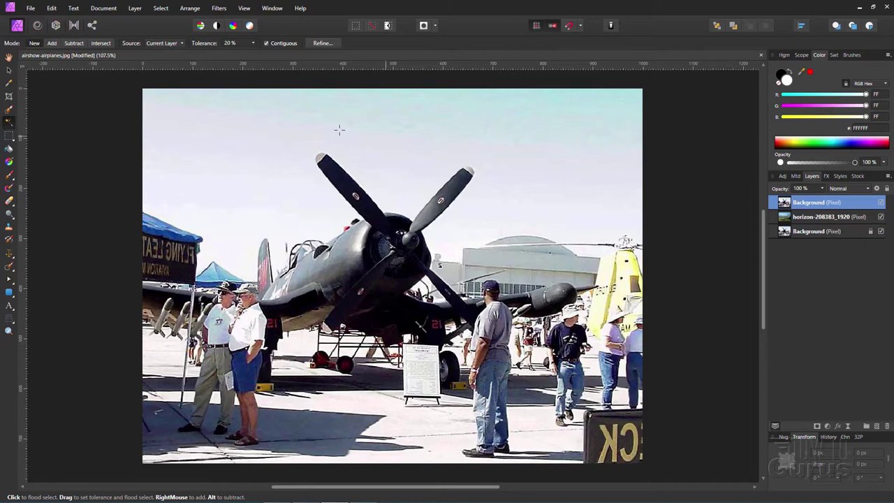
left_click(307, 126)
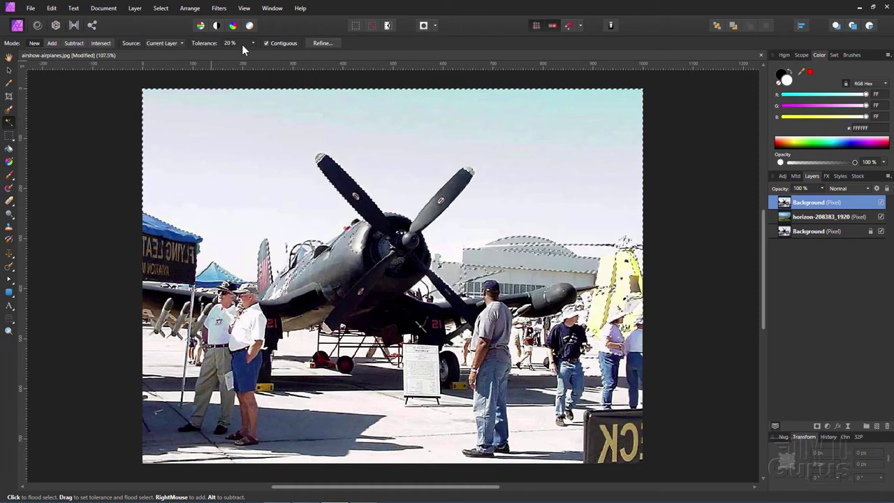
left_click(161, 8)
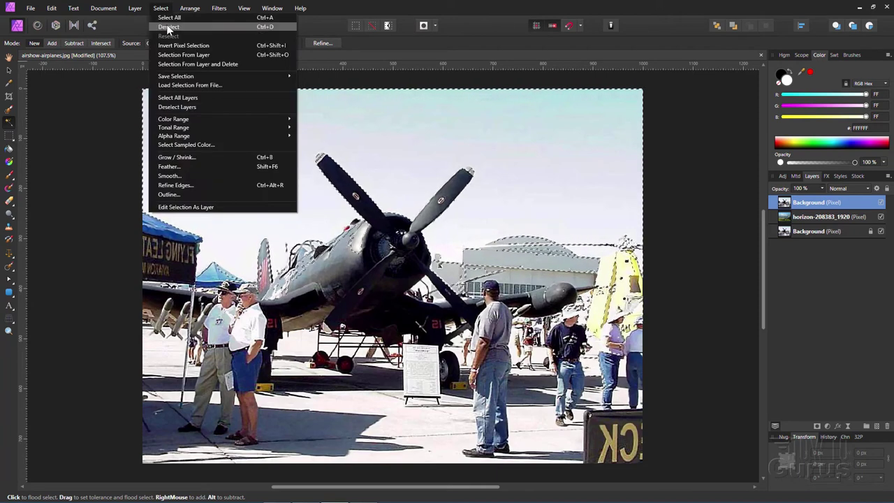
left_click(172, 24)
left_click(245, 43)
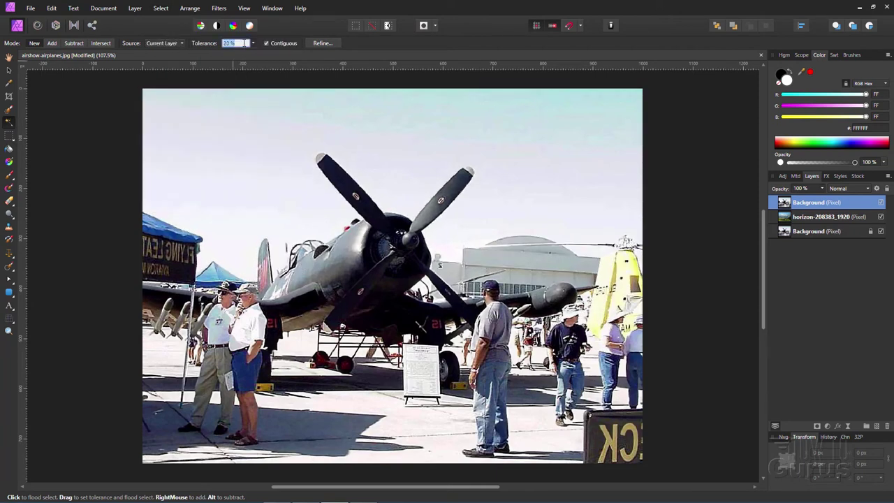
type("10")
left_click(217, 113)
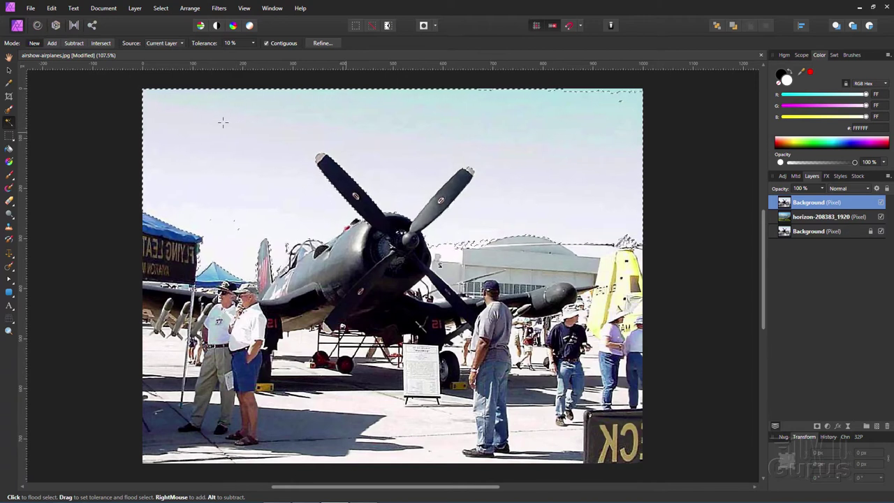
Brush-add the upper-left hole and top-edge gaps into the sky selection.
left_click(10, 109)
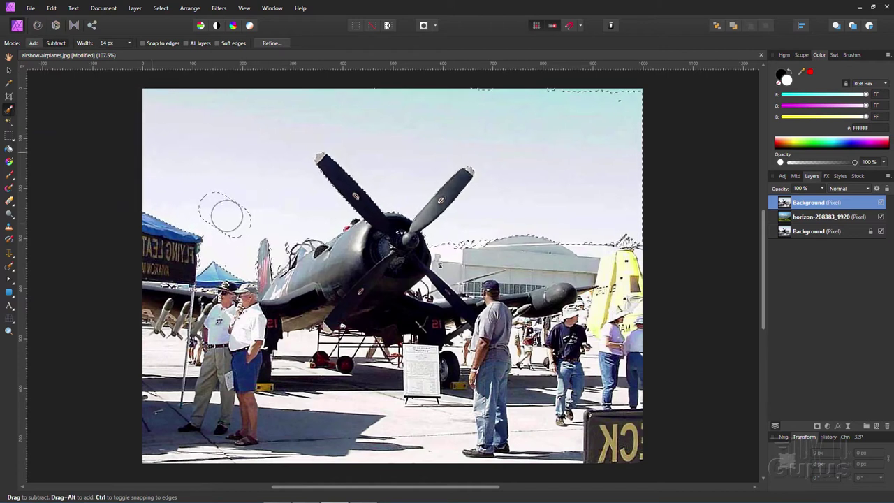
left_click(32, 42)
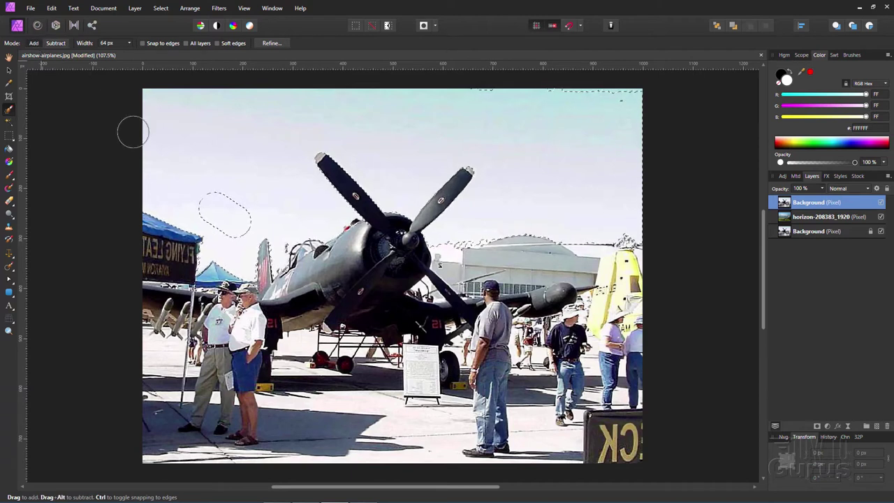
mouse_move(202, 183)
left_mouse_down()
mouse_move(240, 209)
mouse_move(246, 229)
mouse_move(200, 209)
left_mouse_up()
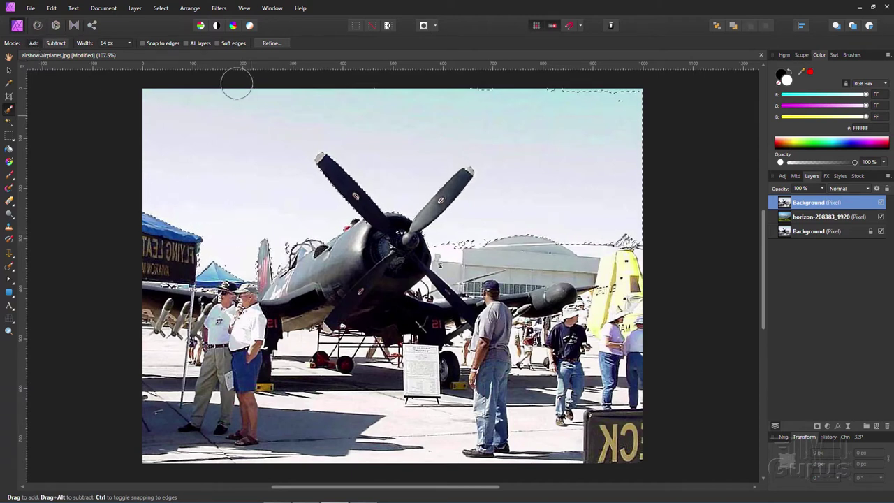
mouse_move(407, 88)
left_mouse_down()
mouse_move(603, 90)
mouse_move(642, 107)
left_mouse_up()
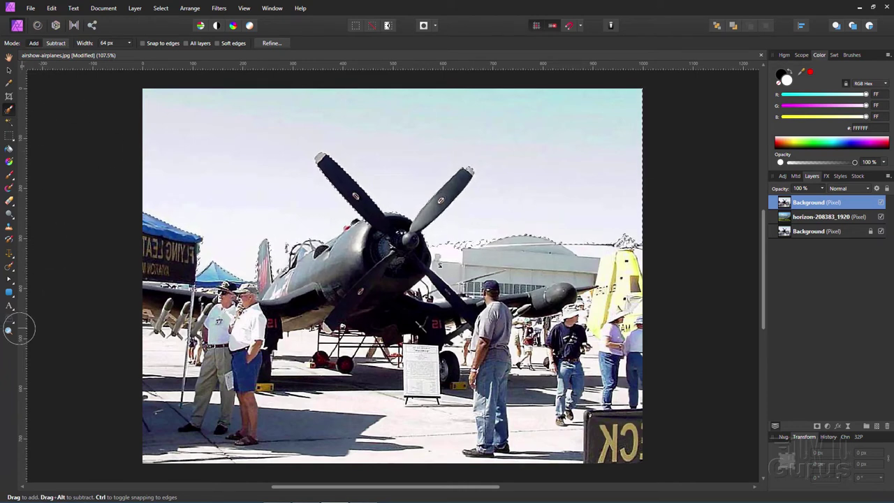
Zoom to 300% on the hangar and set the Selection Brush width to 7 px.
left_click(9, 331)
left_click(463, 272)
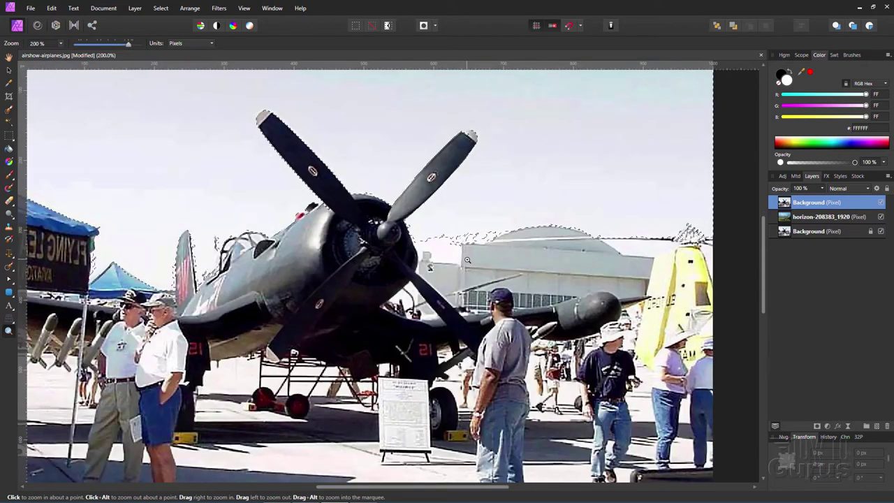
left_click(459, 267)
left_click(457, 259)
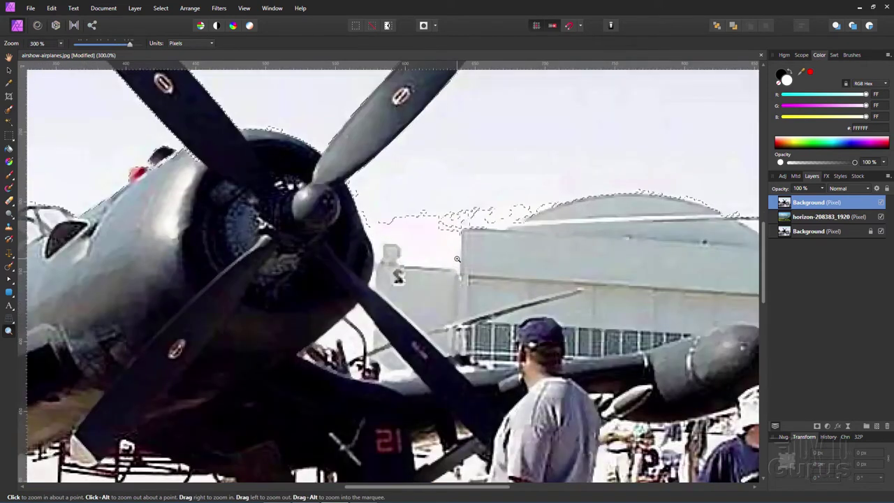
left_click(9, 109)
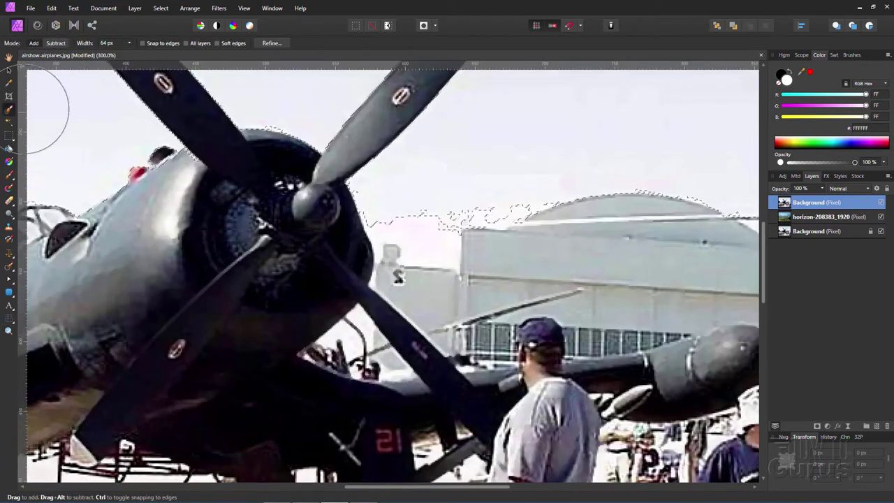
left_click(129, 43)
left_click_drag(113, 53, 105, 52)
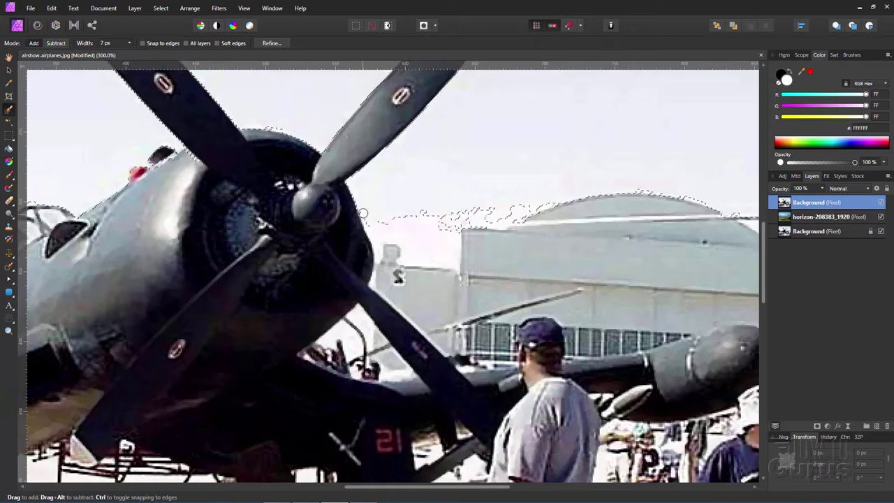
Subtract from the selection along the propeller hub, hangar roofline and yellow tail edge.
mouse_move(371, 229)
left_mouse_down()
mouse_move(379, 256)
mouse_move(377, 242)
mouse_move(411, 239)
mouse_move(375, 230)
mouse_move(413, 221)
mouse_move(380, 220)
mouse_move(415, 218)
mouse_move(404, 214)
mouse_move(418, 234)
mouse_move(410, 237)
mouse_move(433, 209)
mouse_move(436, 235)
mouse_move(452, 235)
mouse_move(453, 225)
mouse_move(457, 260)
mouse_move(459, 249)
mouse_move(439, 240)
mouse_move(447, 234)
mouse_move(406, 249)
mouse_move(447, 250)
mouse_move(443, 223)
left_mouse_up()
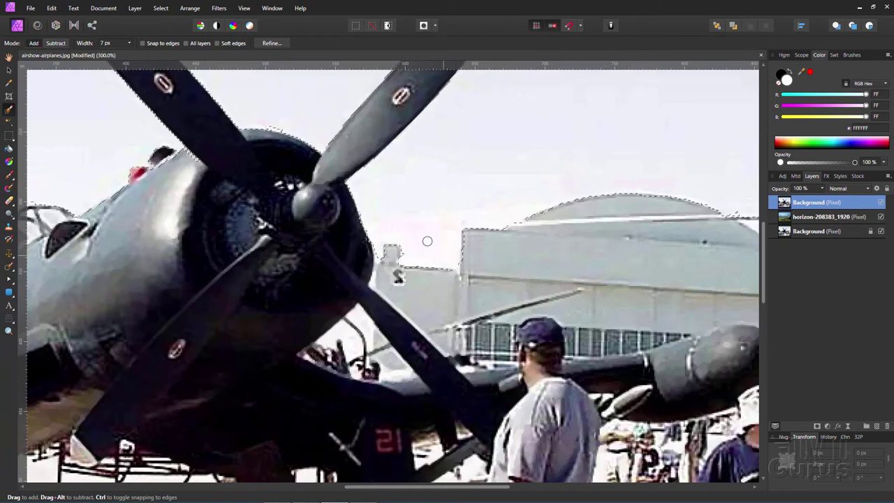
left_click_drag(509, 249, 422, 286)
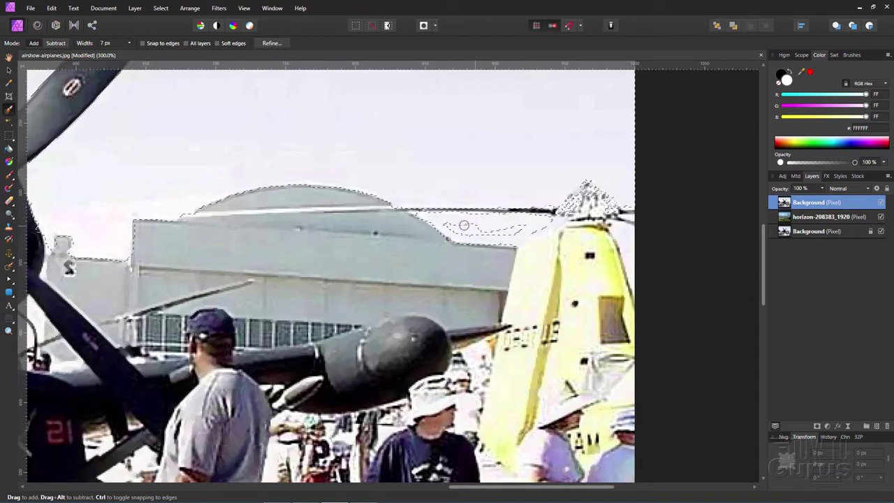
left_click_drag(456, 231, 491, 230)
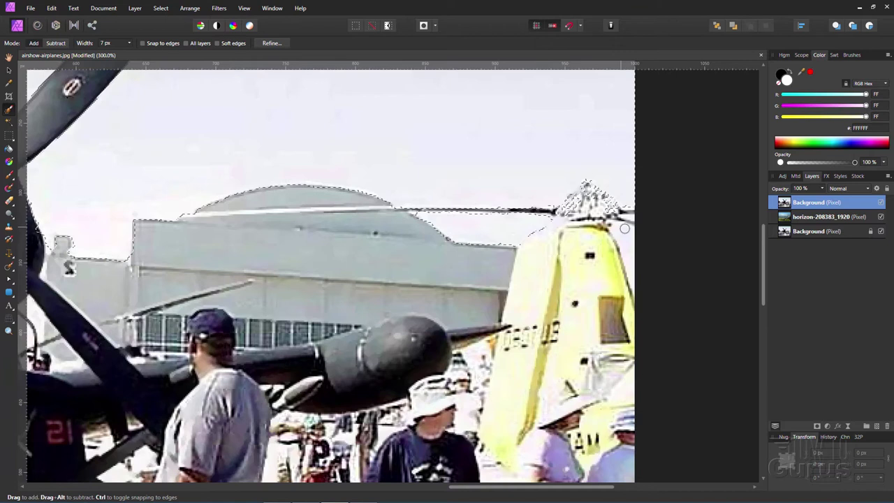
mouse_move(619, 235)
left_mouse_down()
mouse_move(641, 294)
mouse_move(622, 242)
mouse_move(638, 297)
mouse_move(637, 203)
mouse_move(577, 184)
left_mouse_up()
key("space")
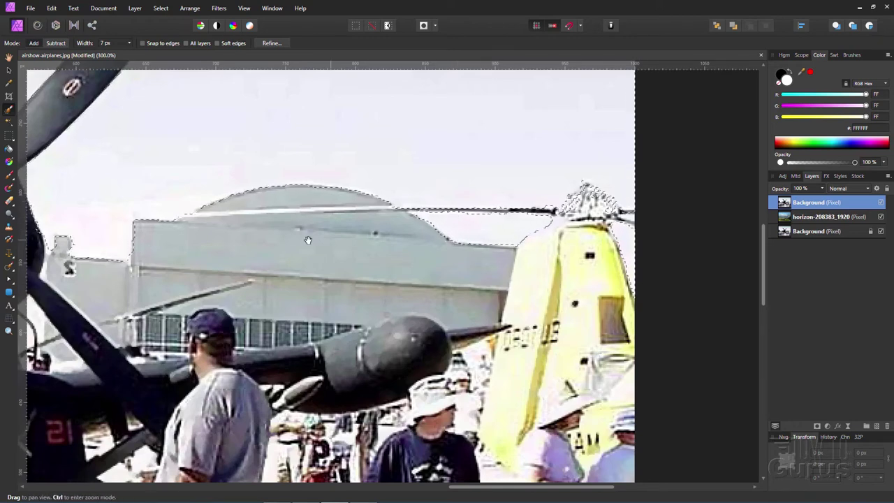
left_click_drag(210, 224, 473, 224)
left_click_drag(279, 245, 475, 245)
left_click_drag(347, 255, 580, 271)
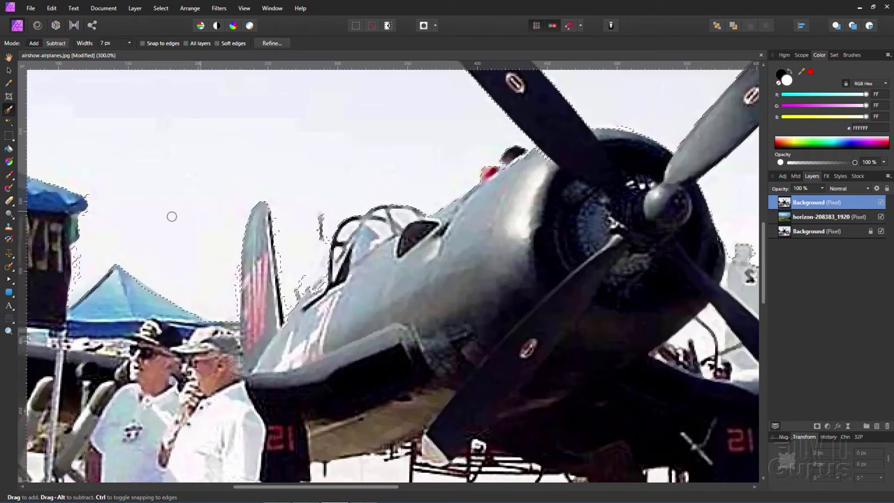
Add the sky patch between the blue tent and tail fin with a polygonal freehand outline.
left_click(8, 136)
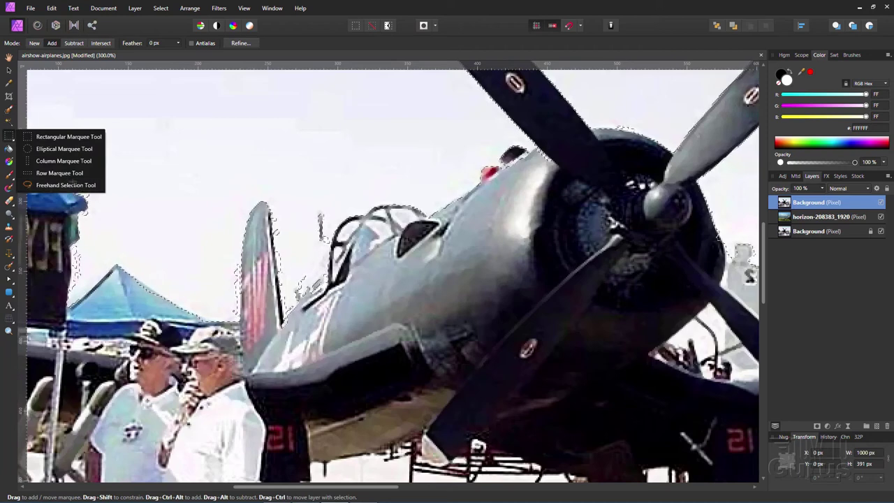
left_click(65, 185)
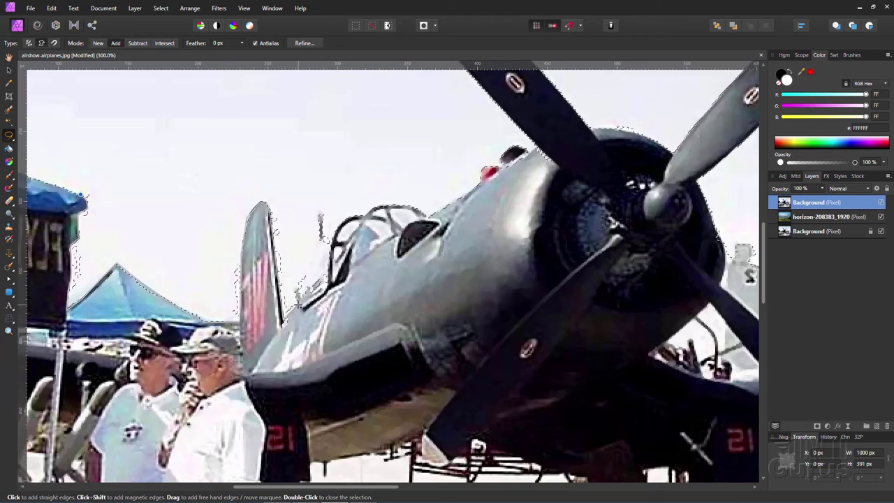
left_click(307, 163)
left_click(155, 122)
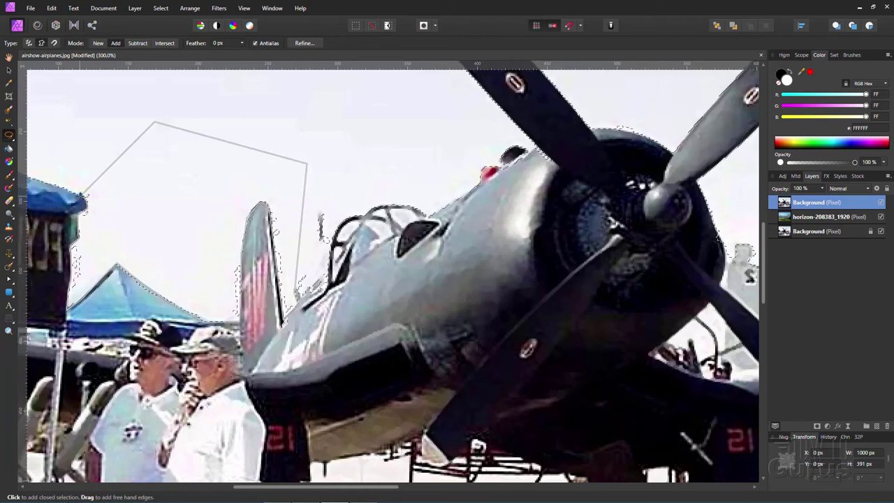
left_click(80, 196)
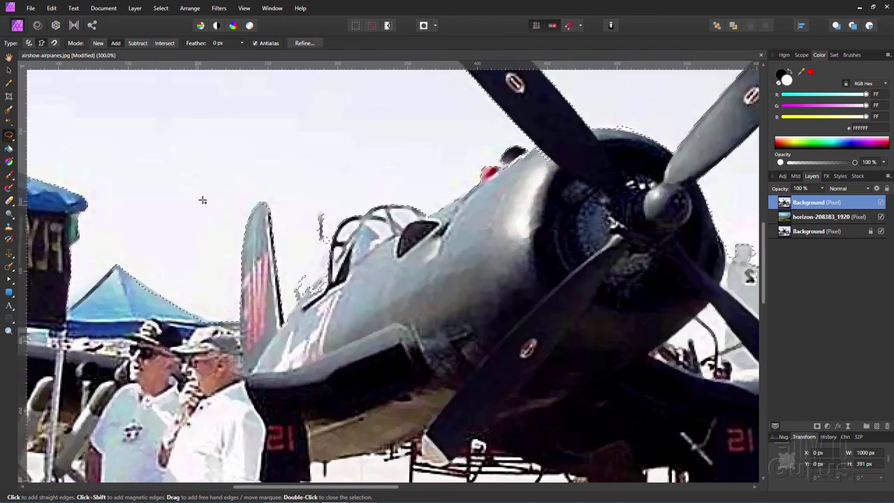
Zoom to fit the whole photo and invert the sky selection to the plane and foreground.
left_click(9, 331)
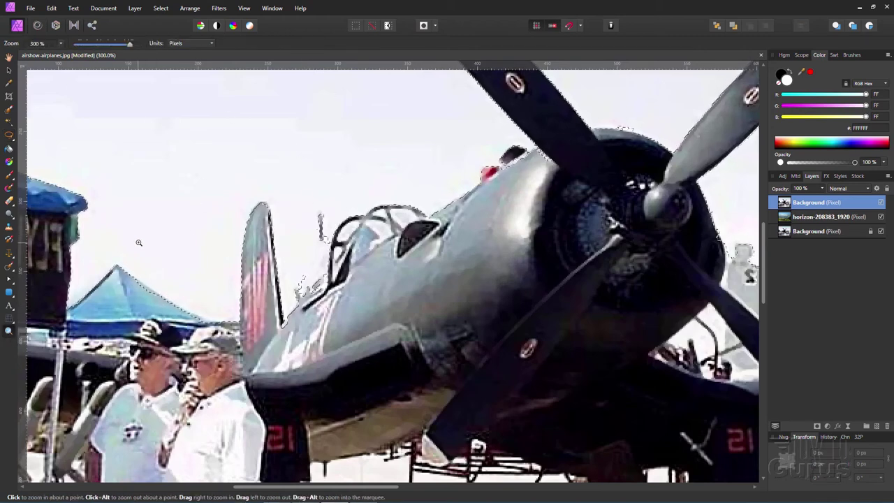
right_click(139, 243)
left_click(163, 269)
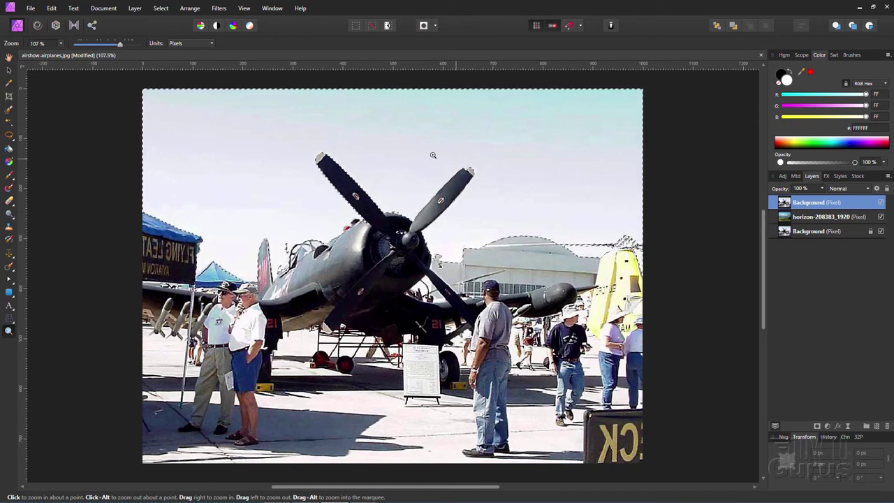
left_click(161, 8)
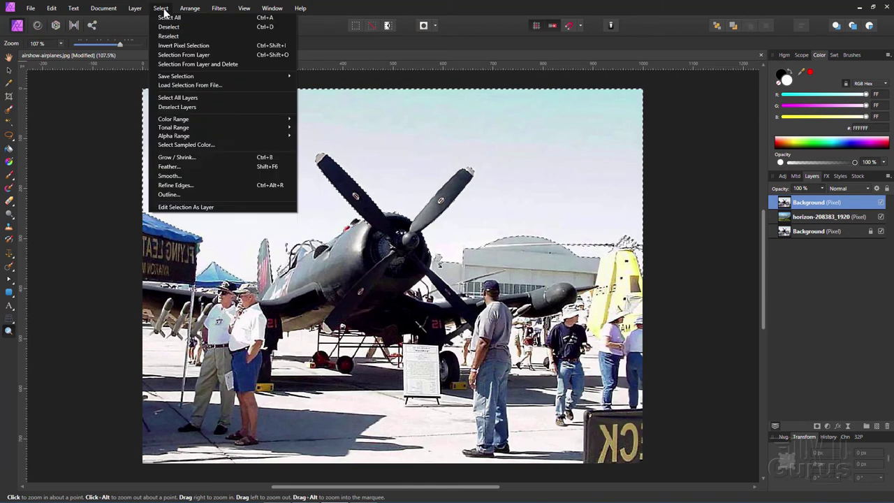
left_click(172, 46)
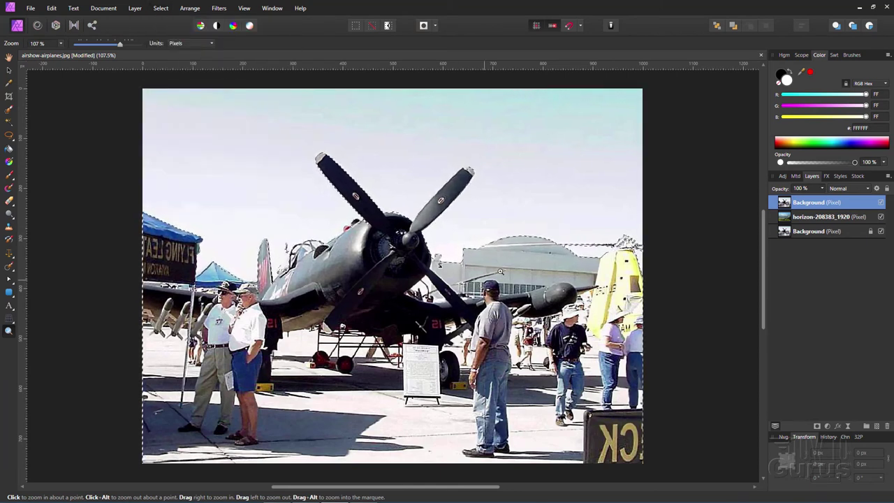
Mask the top airshow layer to reveal the cloudy mountain sky, then deselect.
key("l")
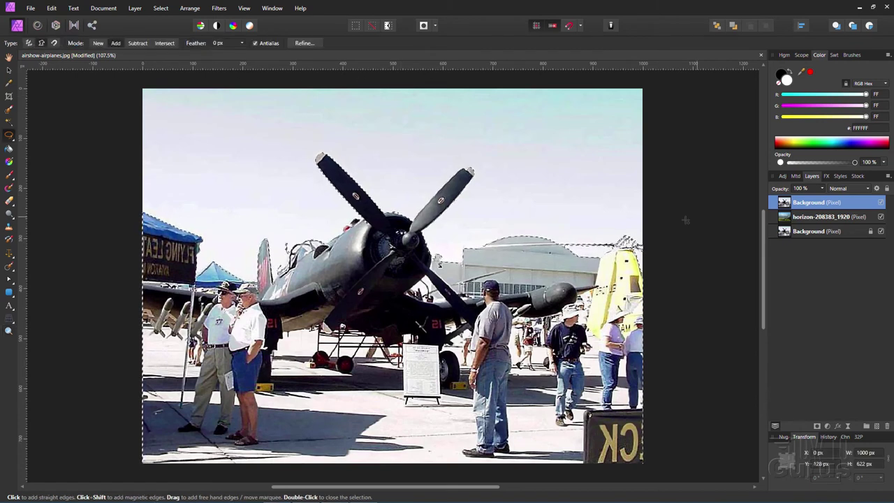
left_click(818, 426)
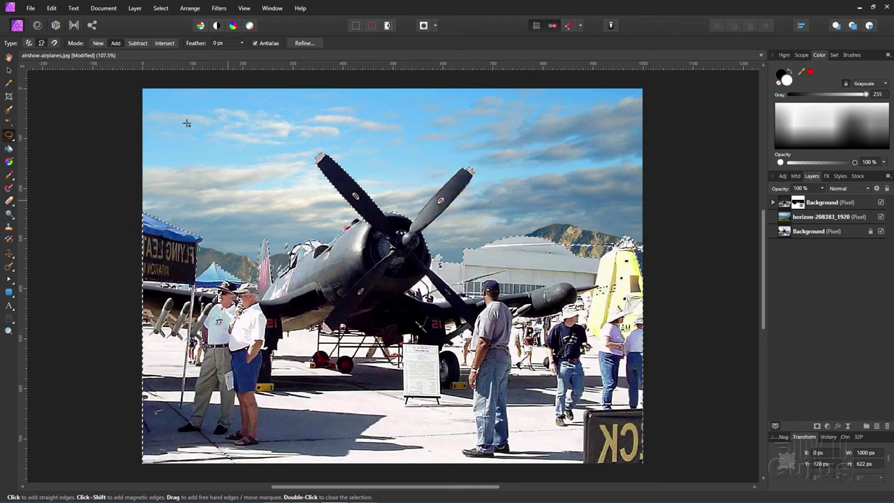
left_click(161, 8)
left_click(168, 27)
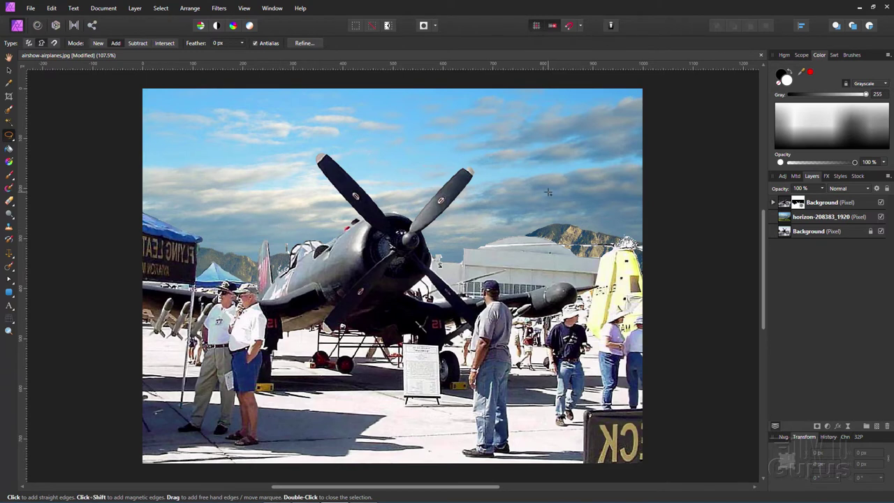
Select the top photo layer's mask and set the Paint Brush width to 19 px.
left_click(814, 203)
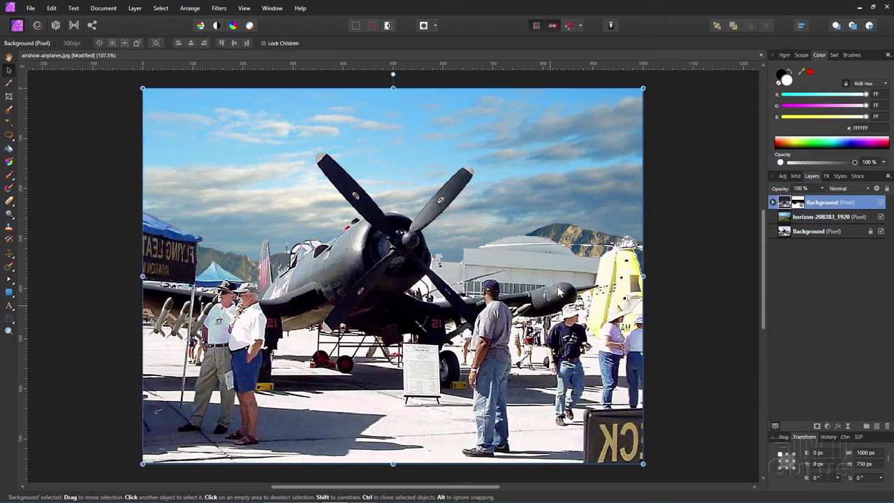
left_click(800, 204)
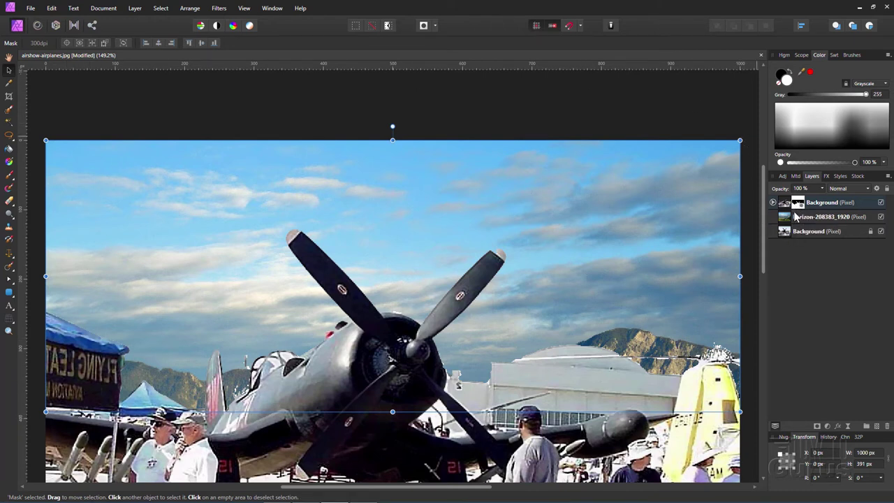
left_click(13, 174)
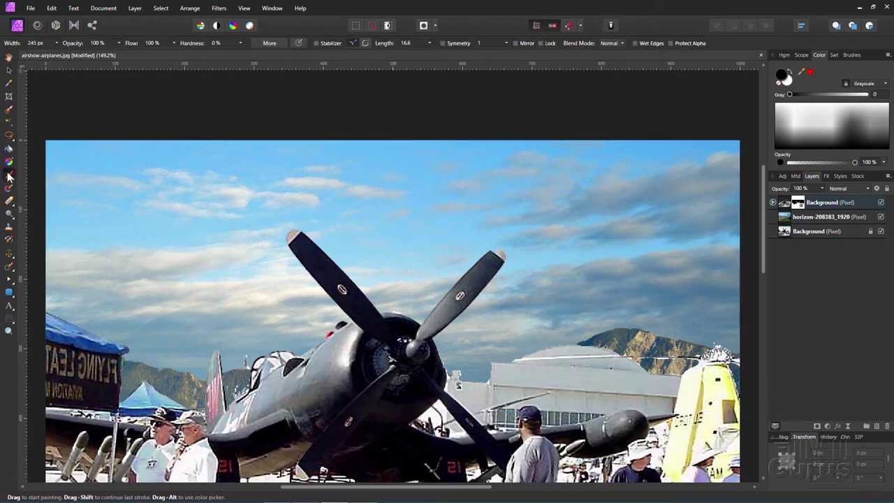
left_click(56, 44)
left_click_drag(47, 60, 28, 58)
Zoom in on the hangar roof and mountain edge and set brush hardness to 100%.
left_click(9, 331)
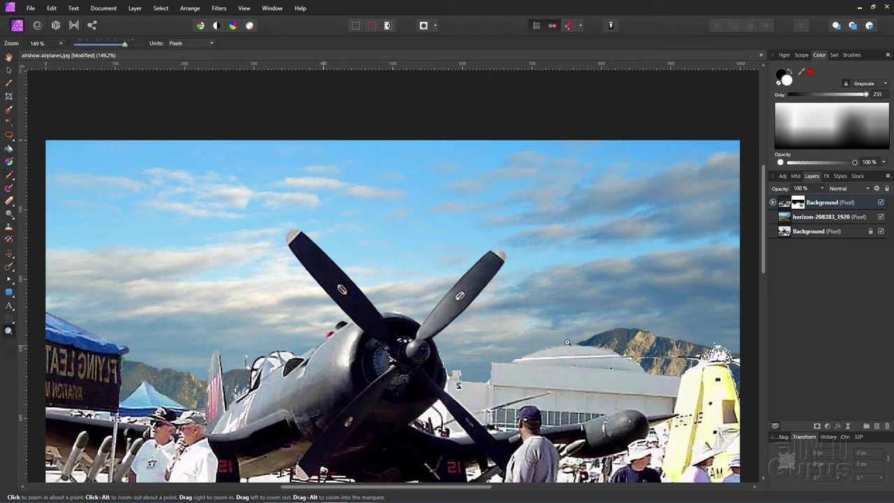
left_click_drag(567, 343, 615, 357)
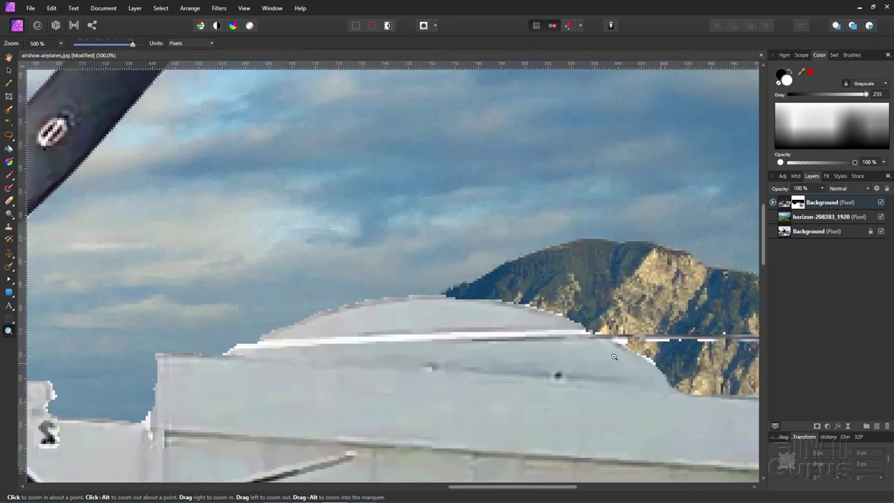
left_click(488, 290)
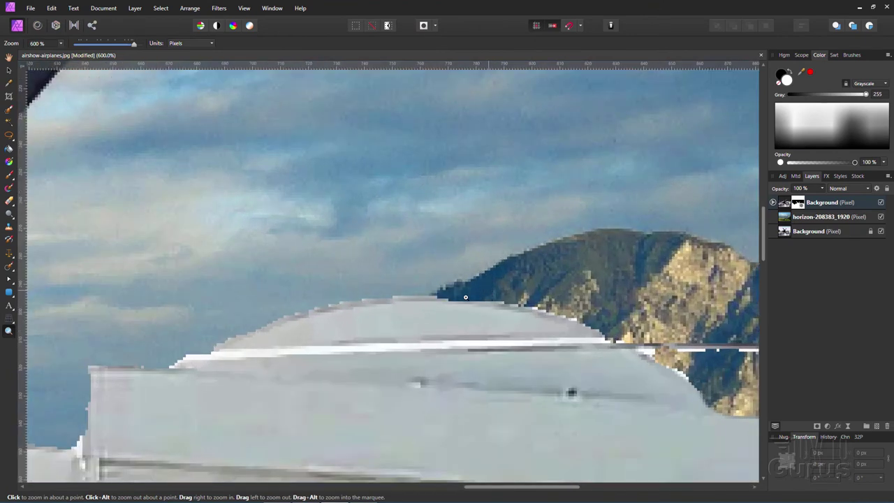
left_click(10, 175)
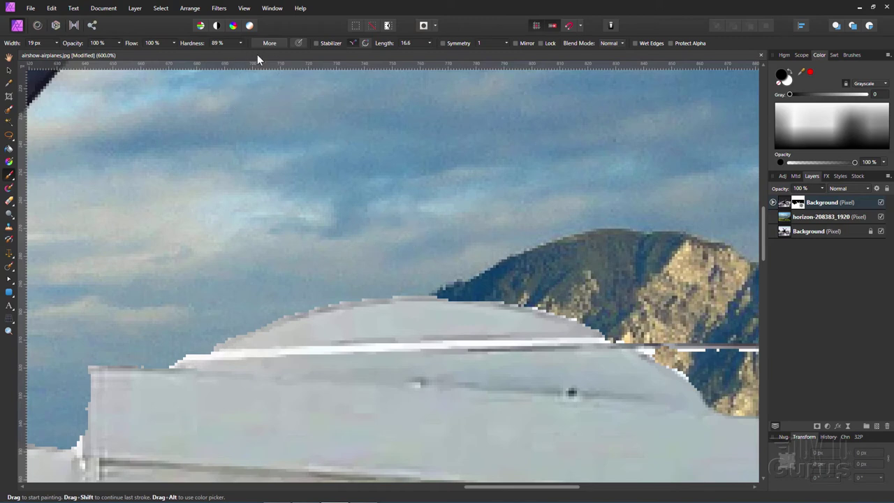
left_click(241, 42)
left_click_drag(241, 53, 261, 55)
Paint out the white streak beside the roof, undoing the stroke that covered the roof edge.
left_click_drag(695, 353, 666, 354)
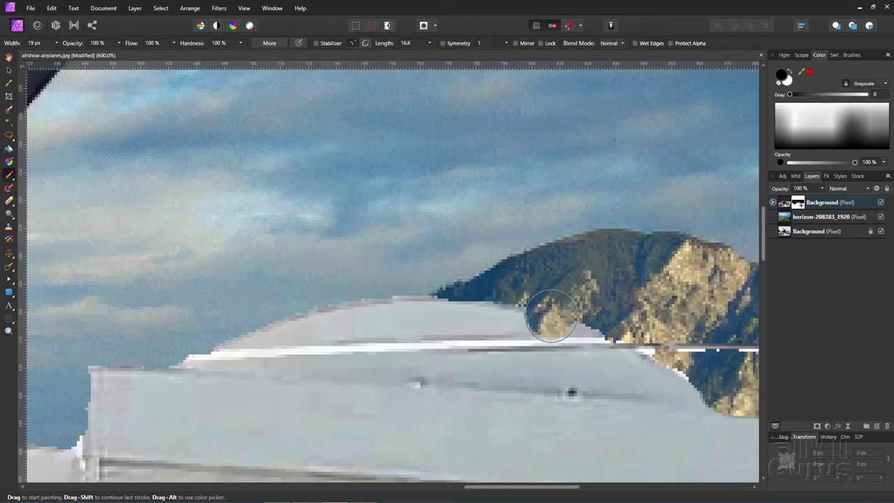
left_click_drag(559, 334, 582, 342)
key("ctrl+z")
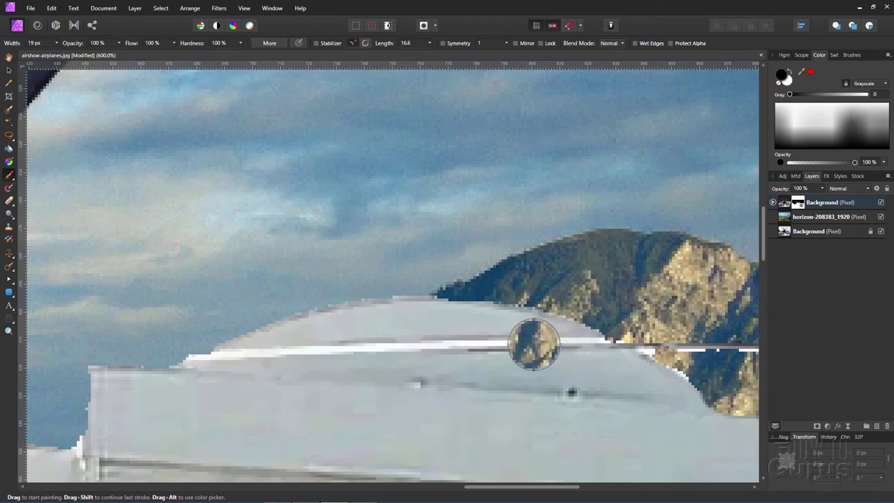
Set the brush width to 5 px.
left_click(44, 42)
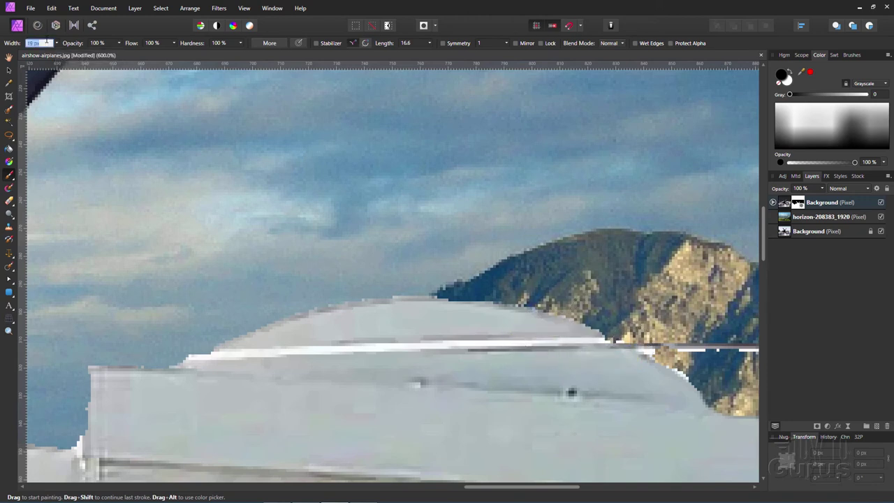
type("5")
key("Return")
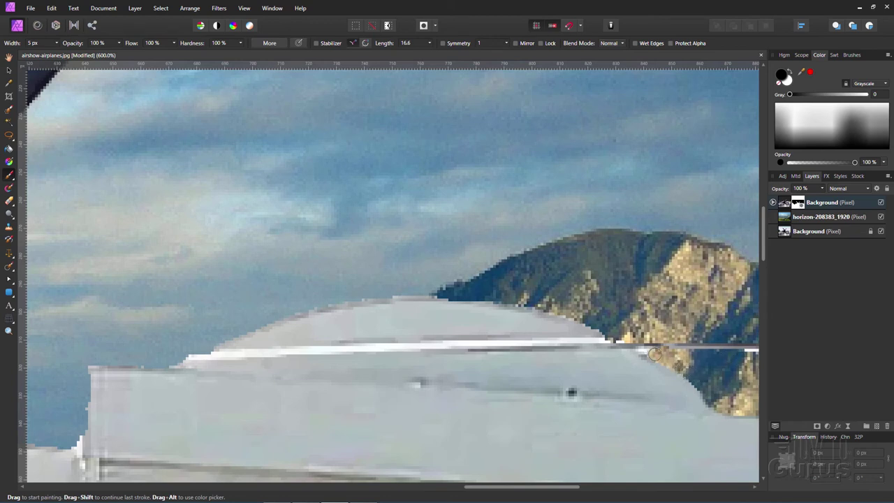
Darken the white fringe beside and below the dark line near the yellow structure.
key("space")
left_click_drag(616, 393, 308, 379)
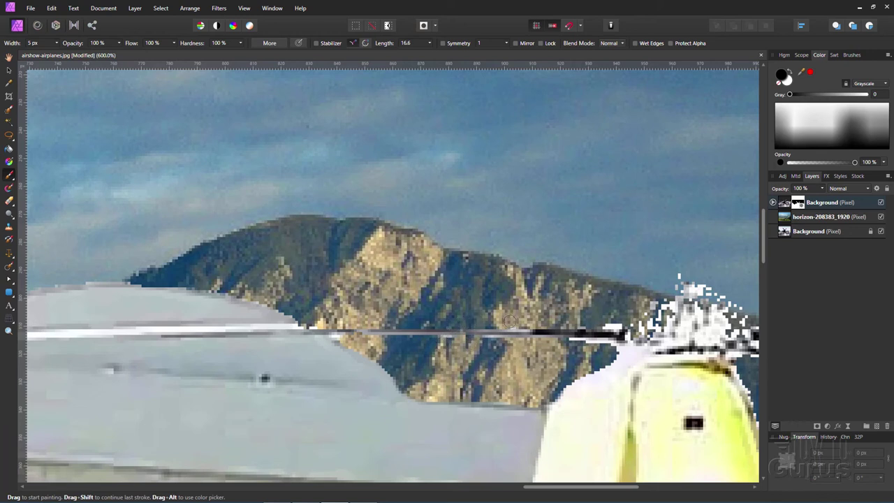
mouse_move(610, 318)
left_mouse_down()
mouse_move(625, 323)
mouse_move(622, 330)
left_mouse_up()
mouse_move(587, 359)
left_mouse_down()
mouse_move(580, 346)
mouse_move(604, 344)
mouse_move(573, 345)
mouse_move(596, 365)
left_mouse_up()
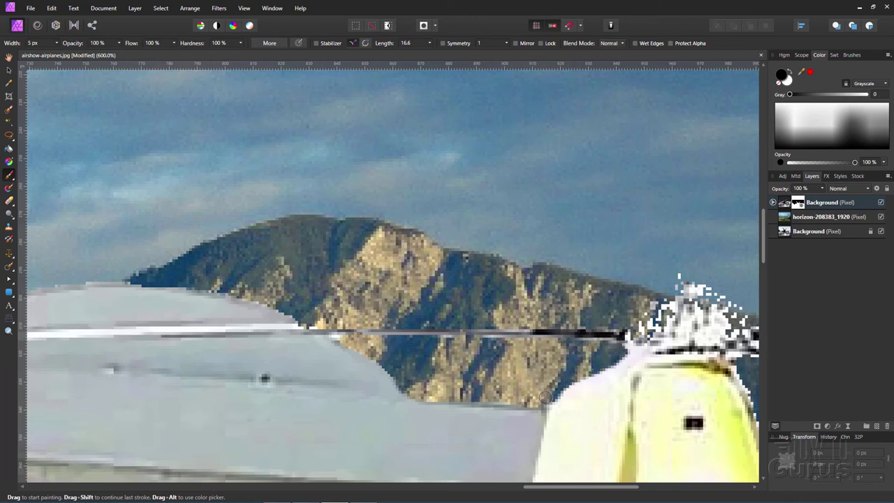
scroll(487, 395, "right", 6)
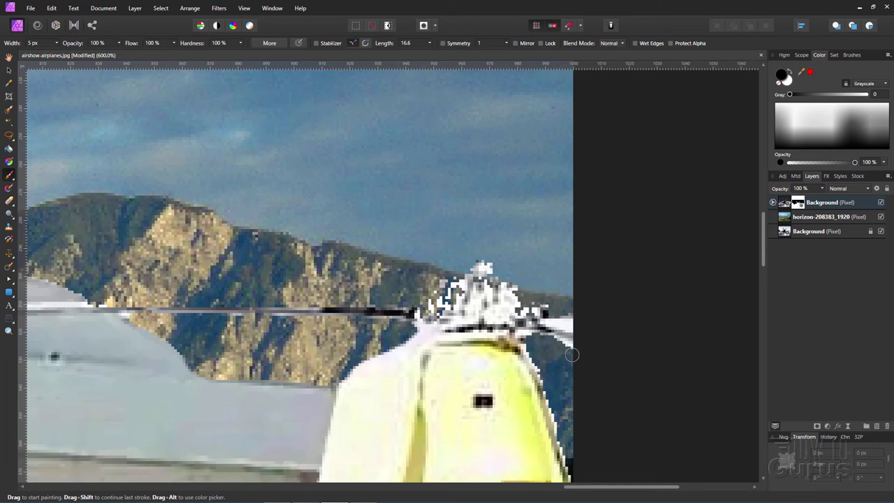
Mask out white fringe at the tail edge, along the propeller blade and atop the hub.
mouse_move(563, 351)
left_mouse_down()
mouse_move(558, 321)
mouse_move(578, 324)
mouse_move(550, 316)
mouse_move(577, 320)
mouse_move(526, 337)
mouse_move(566, 445)
left_mouse_up()
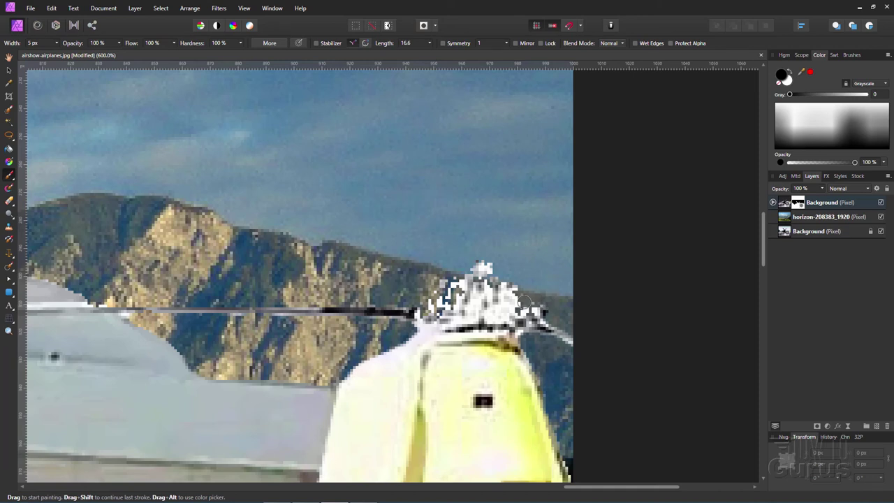
left_click_drag(428, 283, 698, 304)
mouse_move(338, 358)
left_mouse_down()
mouse_move(571, 340)
mouse_move(478, 354)
left_mouse_up()
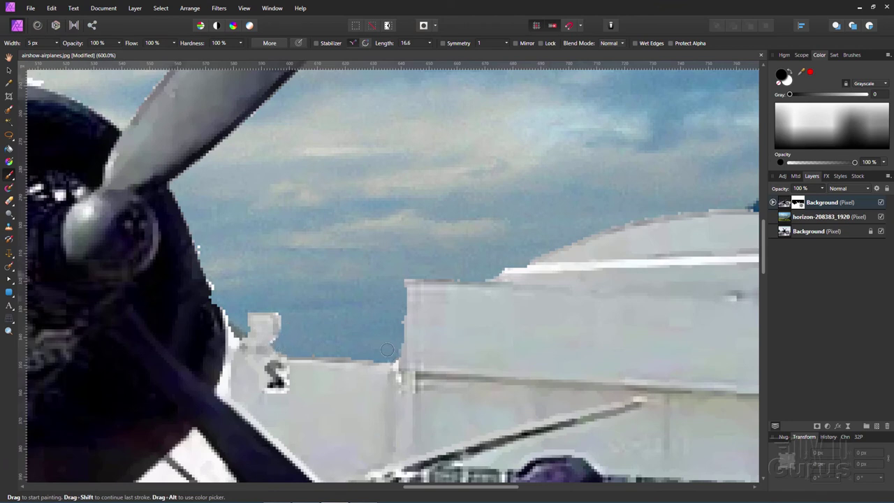
mouse_move(230, 294)
left_mouse_down()
mouse_move(210, 276)
mouse_move(216, 290)
mouse_move(204, 240)
mouse_move(230, 341)
left_mouse_up()
scroll(369, 270, "left", 5)
scroll(370, 270, "up", 2)
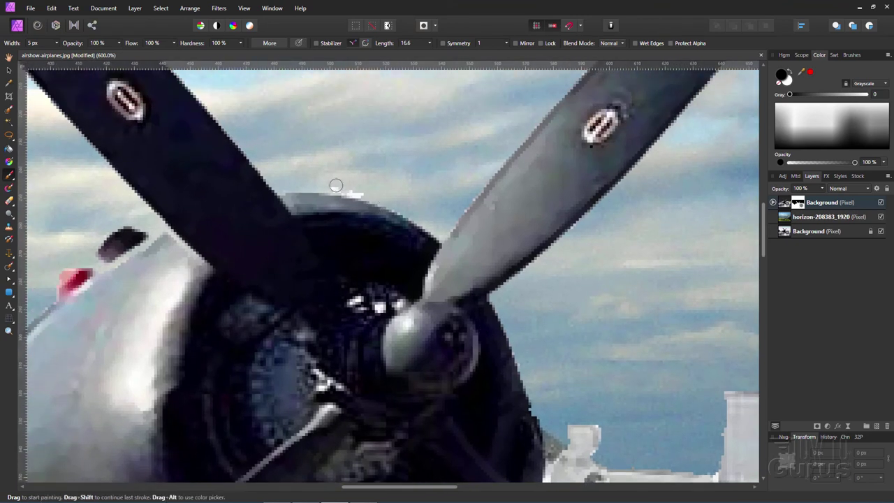
left_click_drag(337, 185, 355, 188)
Zoom to fit the whole photo and select the horizon-208383_1920 layer.
left_click(8, 331)
right_click(329, 172)
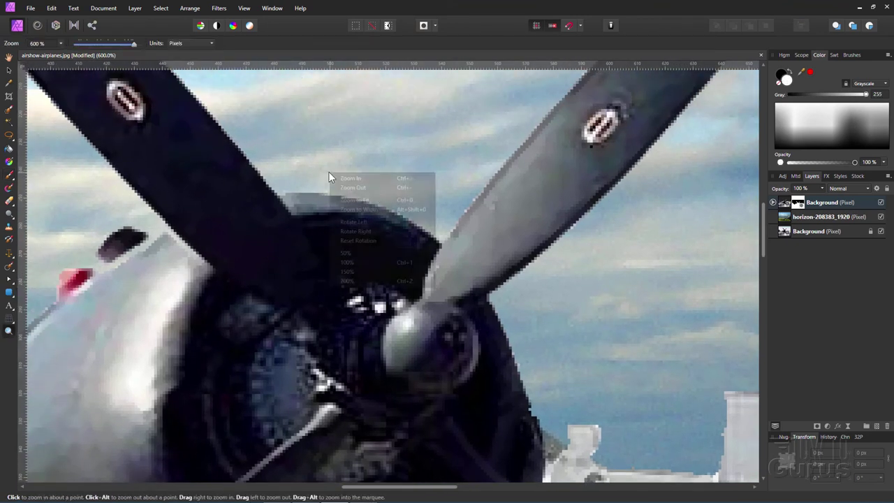
left_click(379, 200)
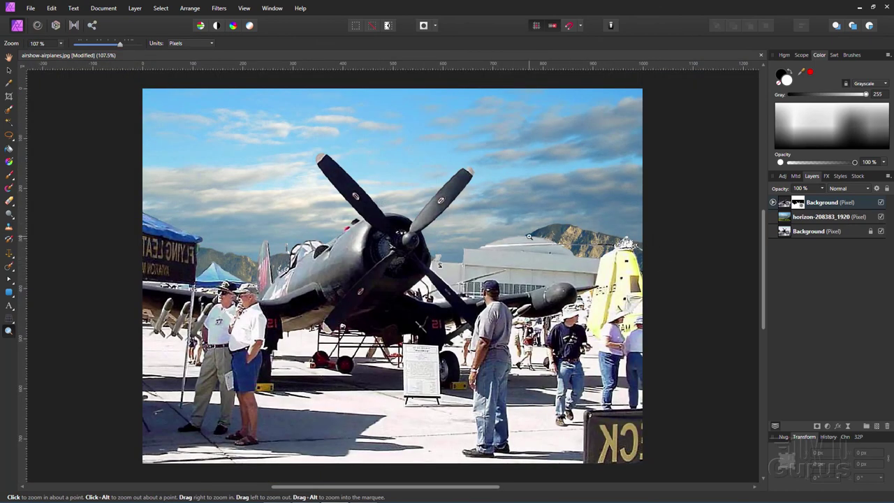
left_click(832, 221)
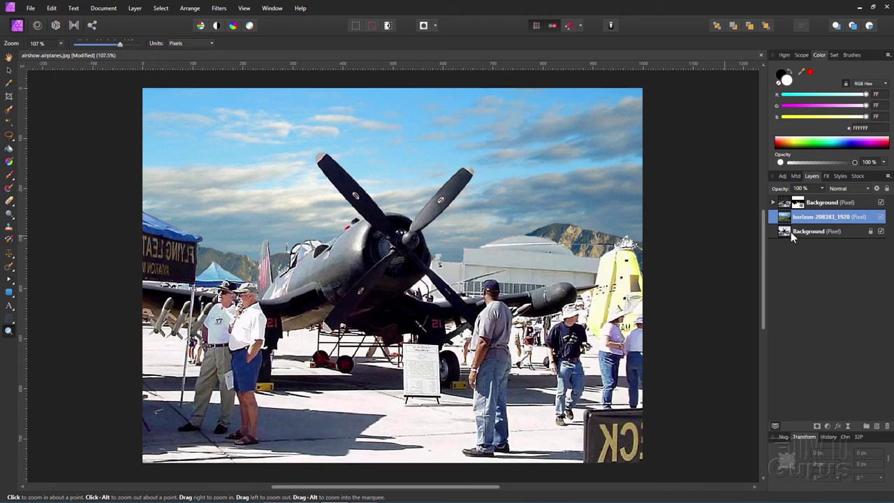
Add a Levels adjustment with Output Black Level 13% and White Level 97%.
left_click(784, 177)
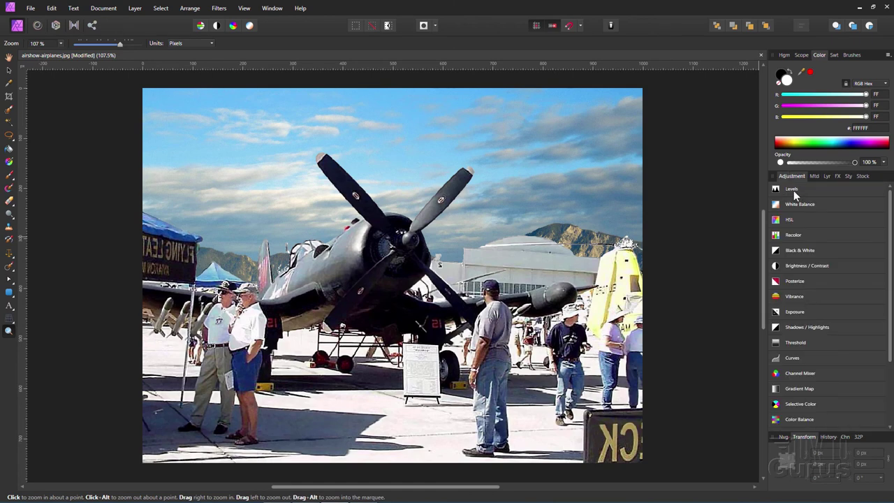
left_click(793, 190)
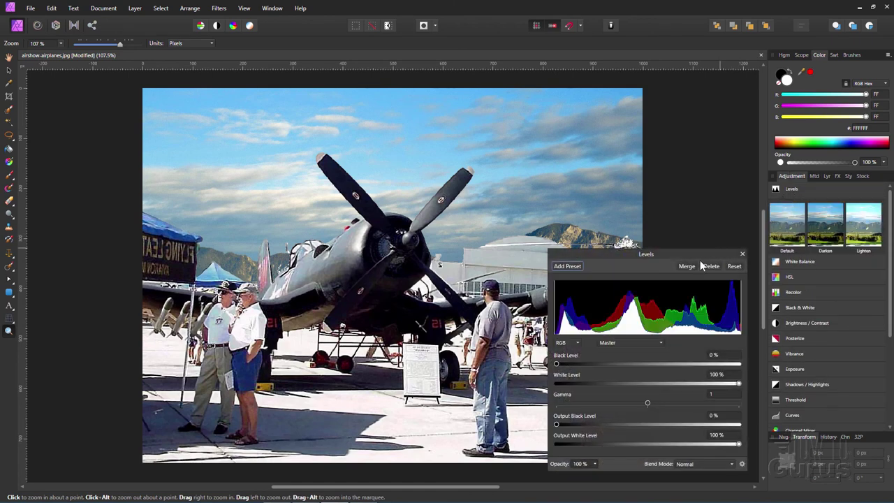
mouse_move(693, 255)
left_mouse_down()
mouse_move(693, 197)
mouse_move(685, 218)
mouse_move(692, 244)
left_mouse_up()
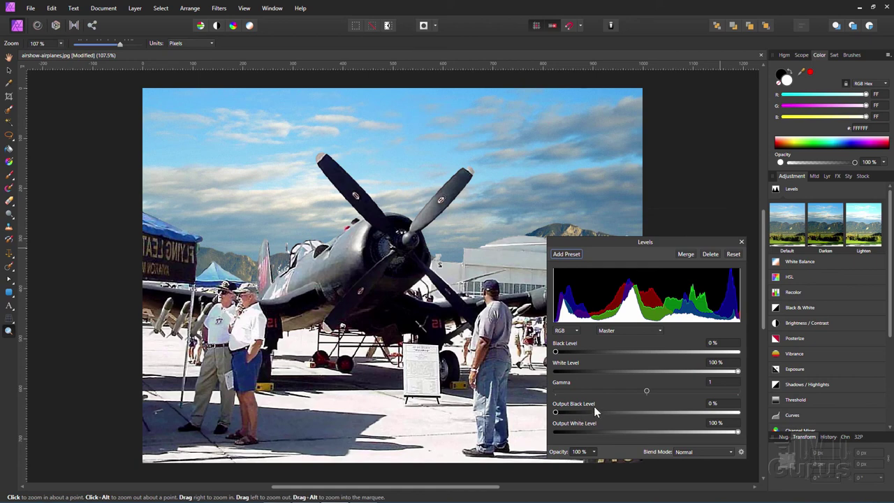
left_click_drag(611, 254, 673, 255)
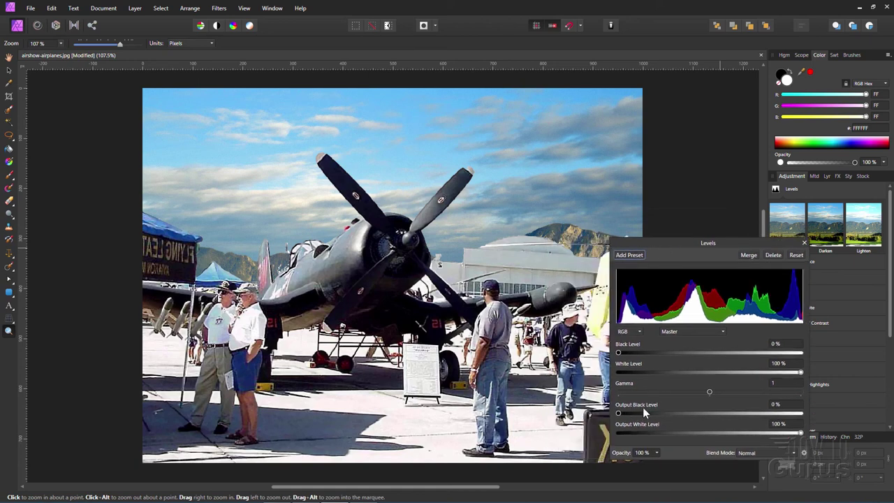
mouse_move(618, 413)
left_mouse_down()
mouse_move(719, 415)
mouse_move(618, 413)
left_mouse_up()
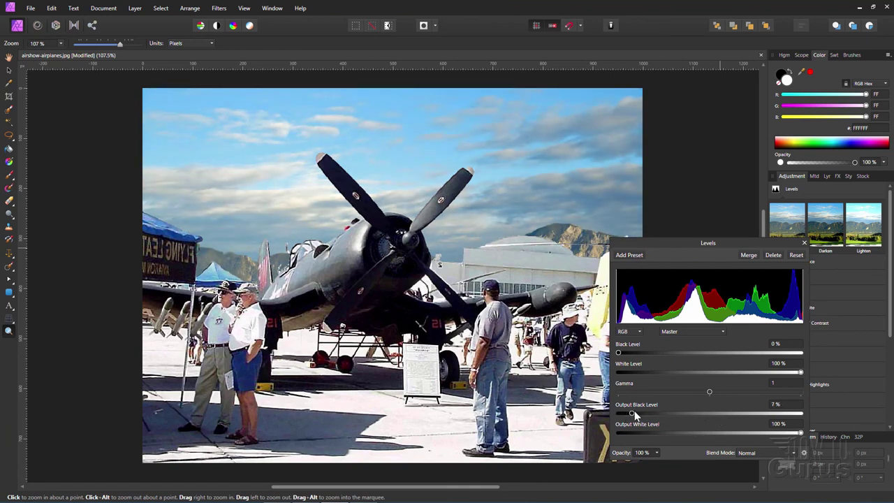
left_click_drag(639, 412, 640, 411)
left_click_drag(800, 372, 797, 373)
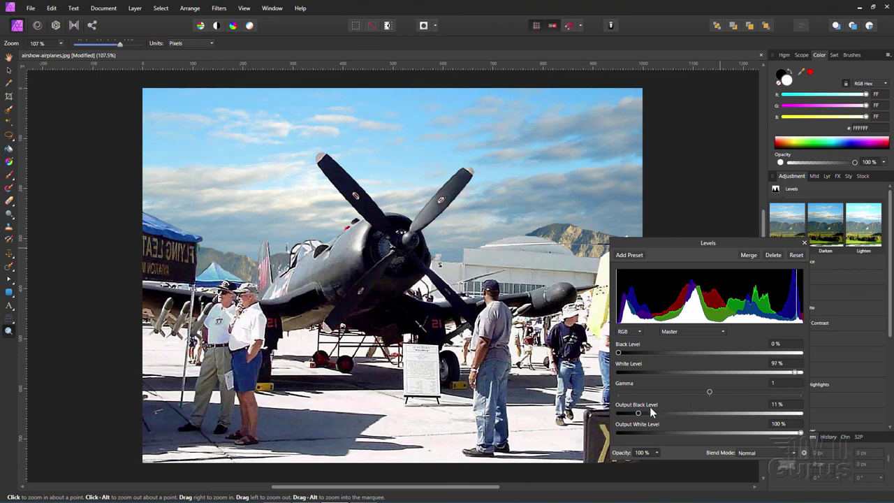
left_click_drag(644, 412, 643, 412)
left_click(805, 243)
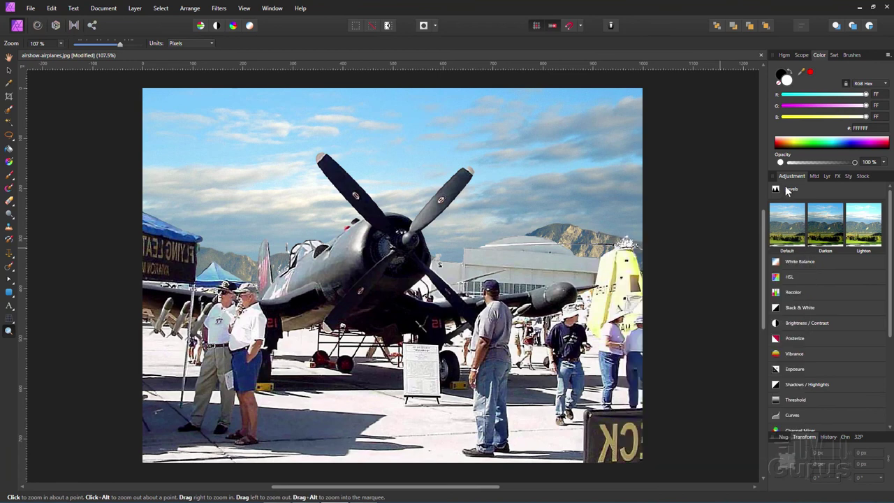
left_click(822, 177)
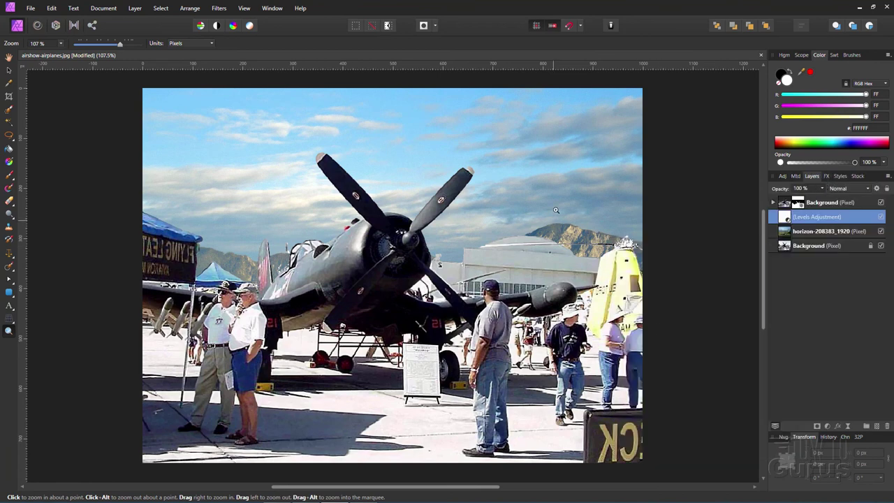